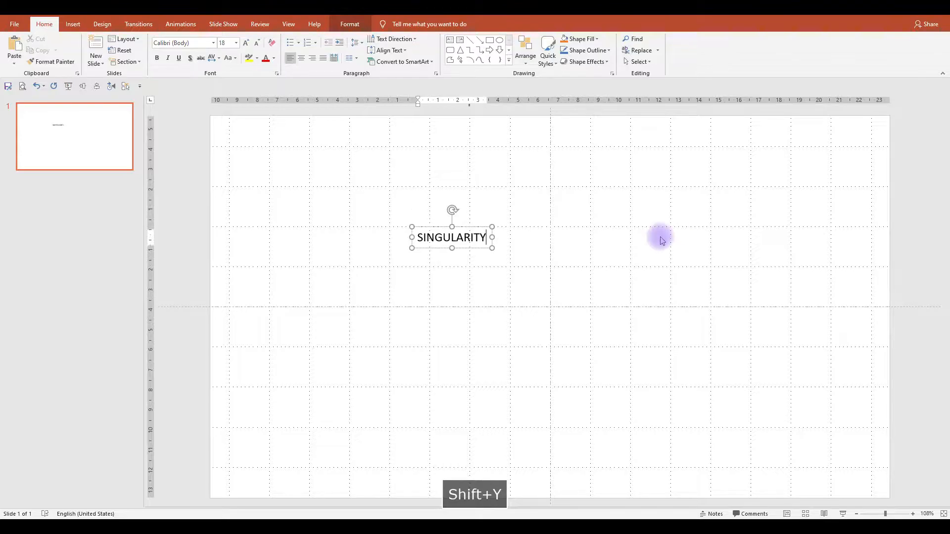
- Centre the SINGULARITY text horizontally and align it to the middle of its text box
drag(388, 275, 539, 184)
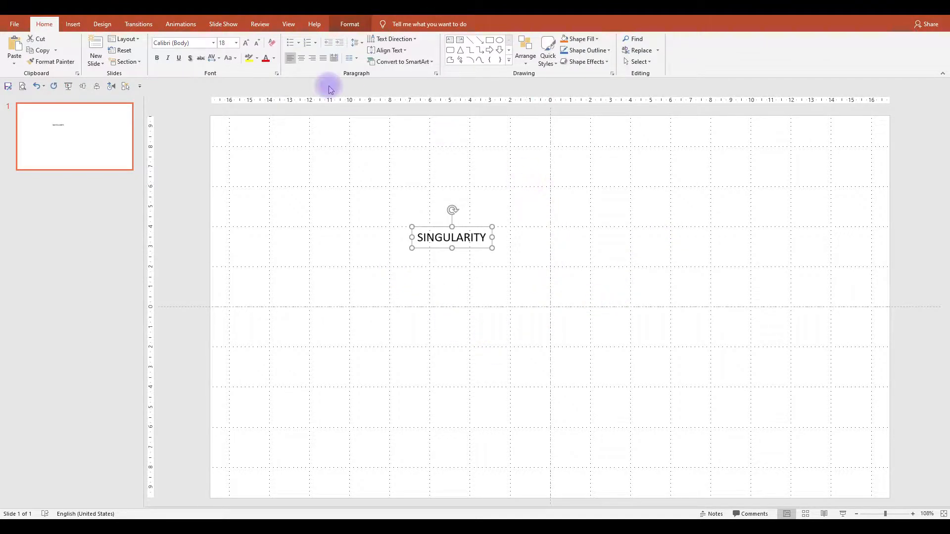
click(301, 60)
click(390, 51)
click(396, 102)
- Enlarge the SINGULARITY text to font size 40
click(246, 43)
click(246, 43)
click(245, 43)
click(246, 42)
click(245, 43)
click(246, 42)
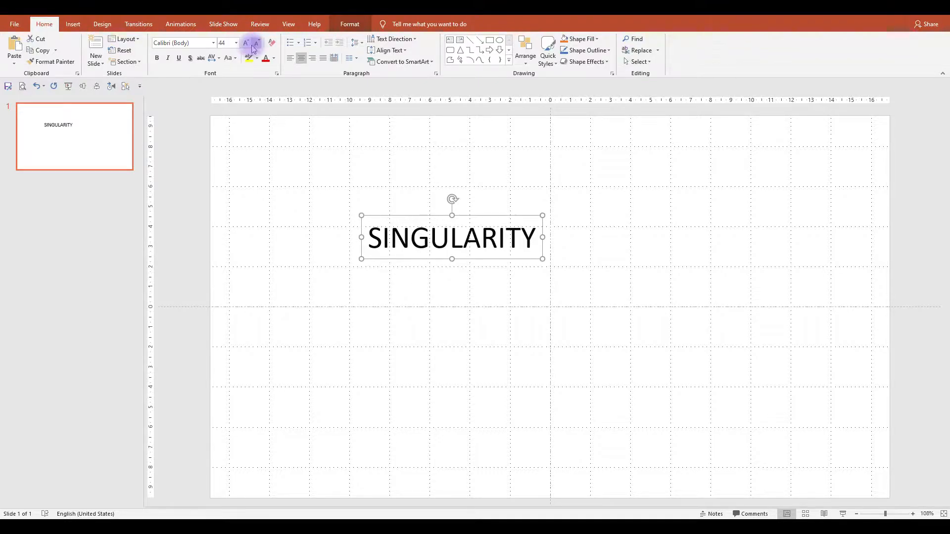
click(256, 45)
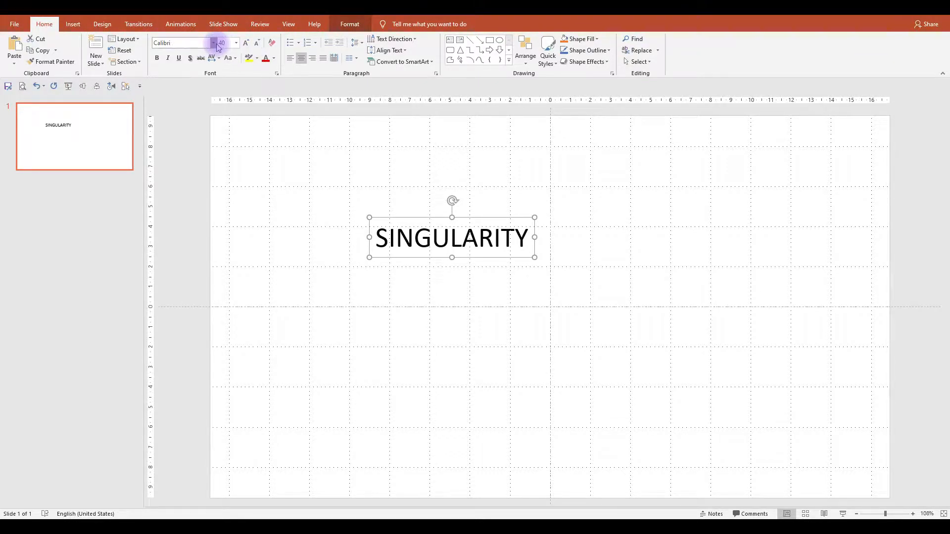
- Change the font of the SINGULARITY title to Rowdy Bold
click(214, 43)
text(row)
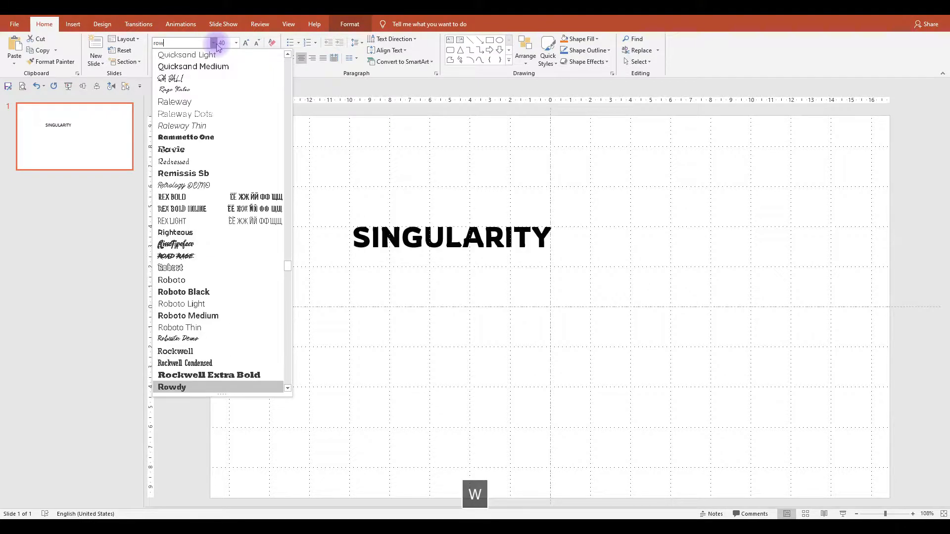
click(193, 340)
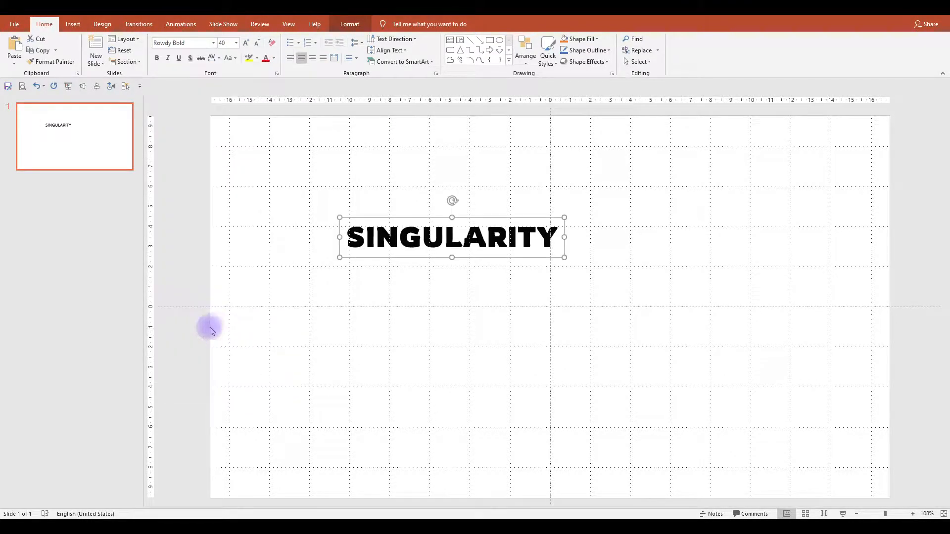
- Move the SINGULARITY title to the slide's horizontal centre just above the middle guide, fine-tuning its height with small downward nudges
drag(469, 220, 567, 270)
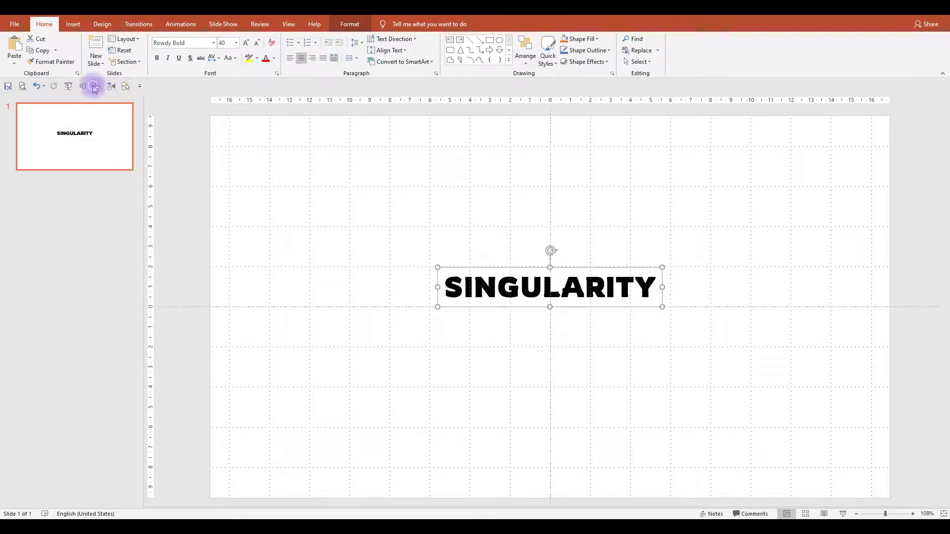
ctrl+scroll(710, 375, up, 4)
ctrl+scroll(711, 374, up, 10)
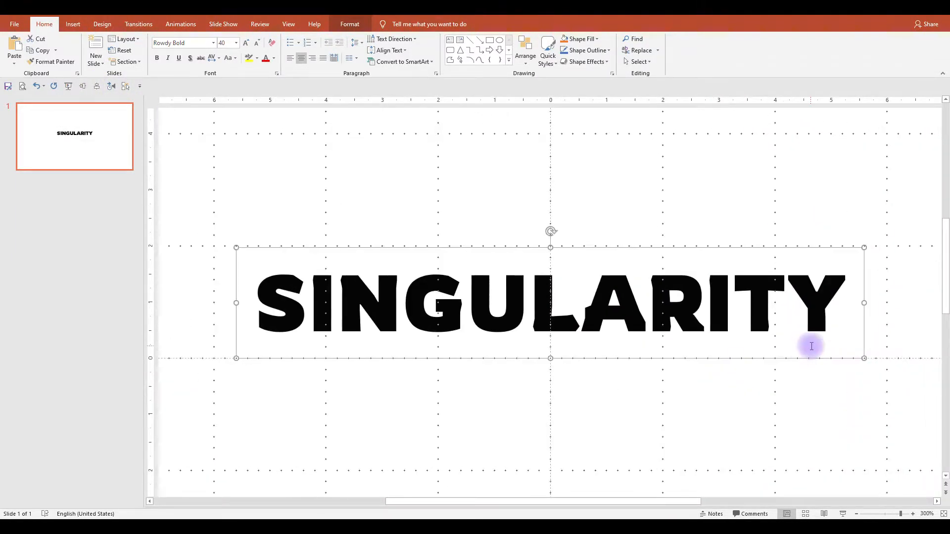
key(Down)
key(Down)
key(Down)
key(Down)
key(Down)
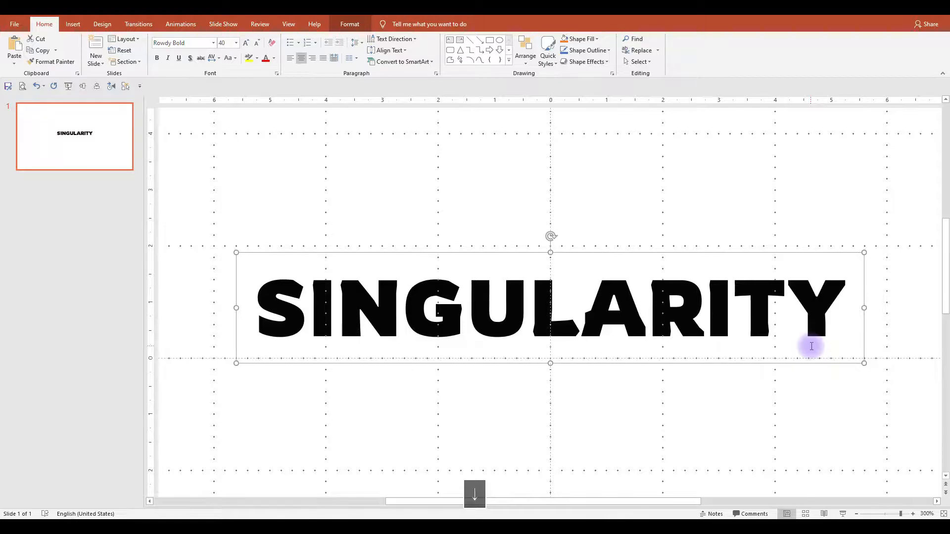
key(Down)
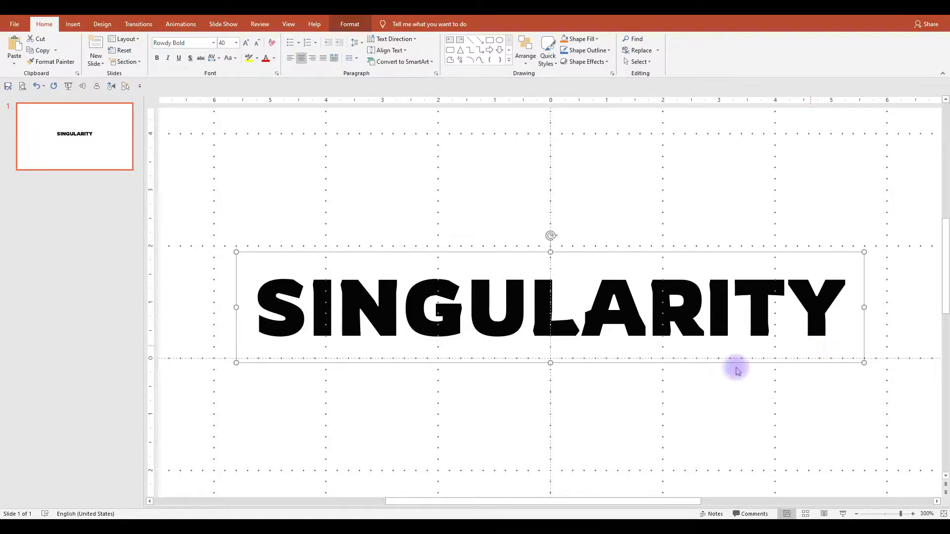
- Duplicate the SINGULARITY title and place the copy below the original
ctrl+scroll(663, 390, down, 10)
key(ctrl+d)
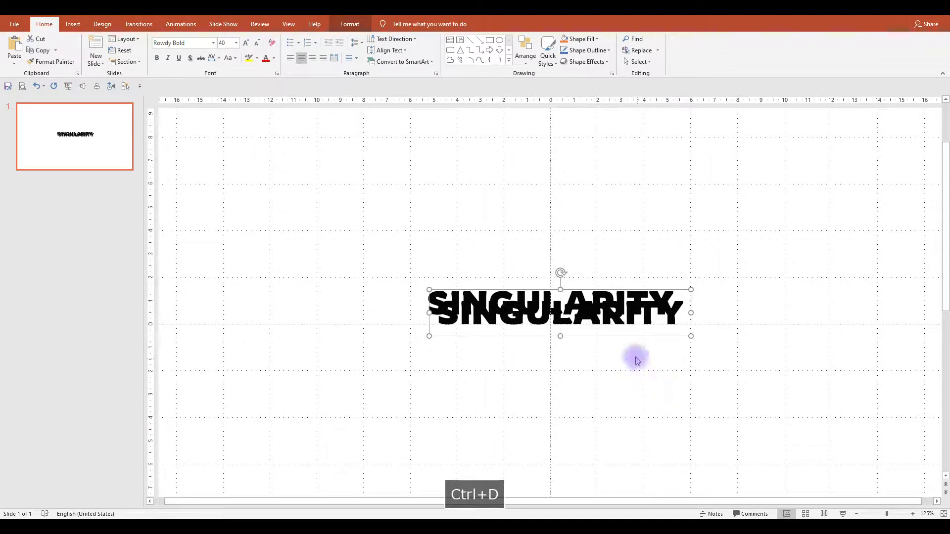
drag(606, 339, 534, 411)
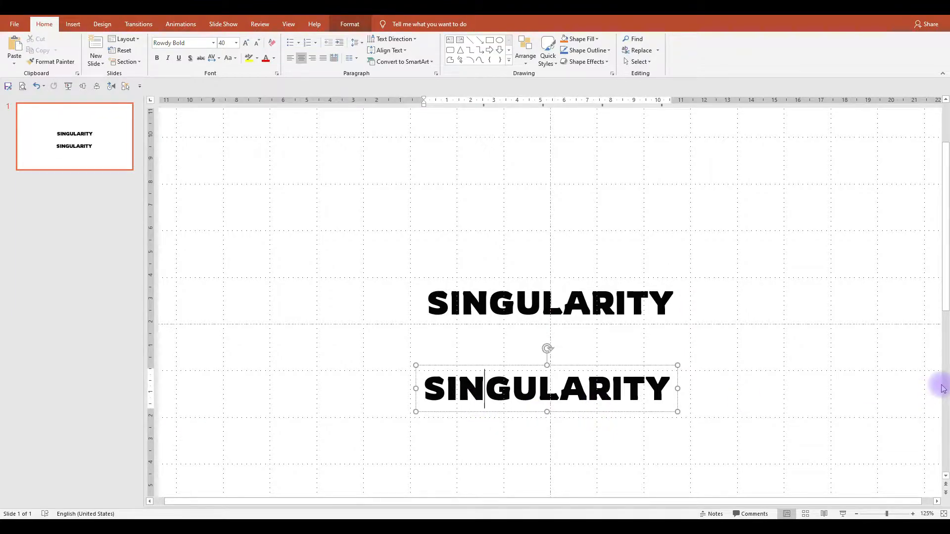
- Replace the text of the lower SINGULARITY copy with "V(Kim TaeHyung)"
text(V)
key(Delete)
key(Delete)
key(Delete)
key(Delete)
key(Delete)
key(Delete)
key(Delete)
key(Delete)
key(Delete)
key(Delete)
key(Delete)
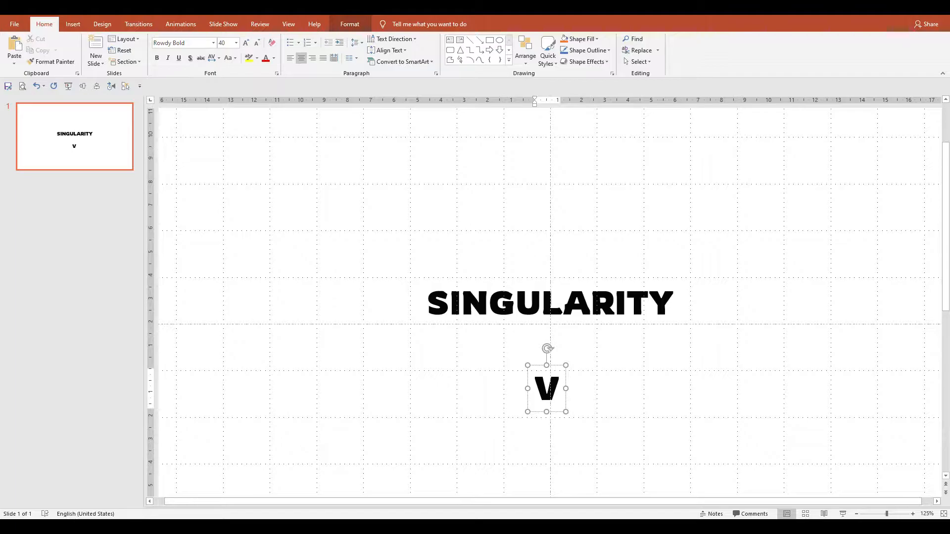
text(())
key(Left)
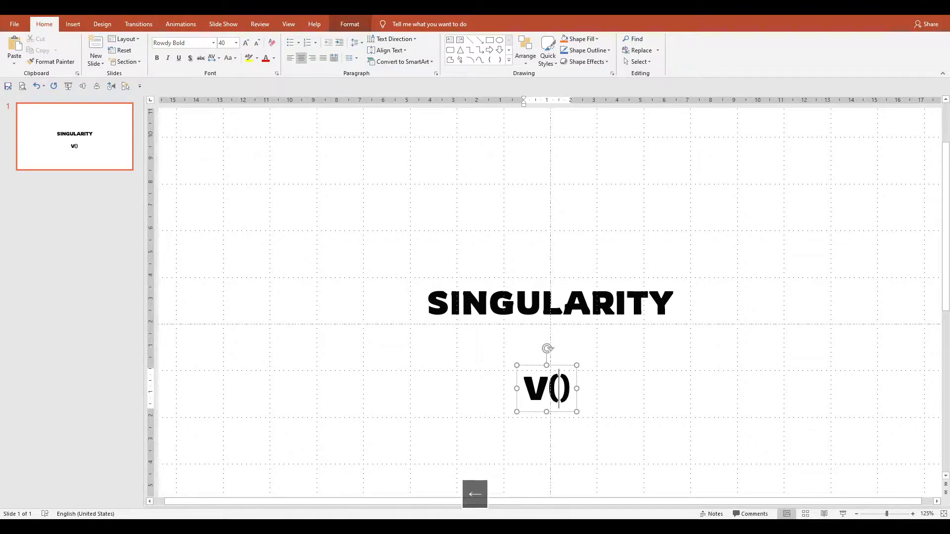
text(Kim )
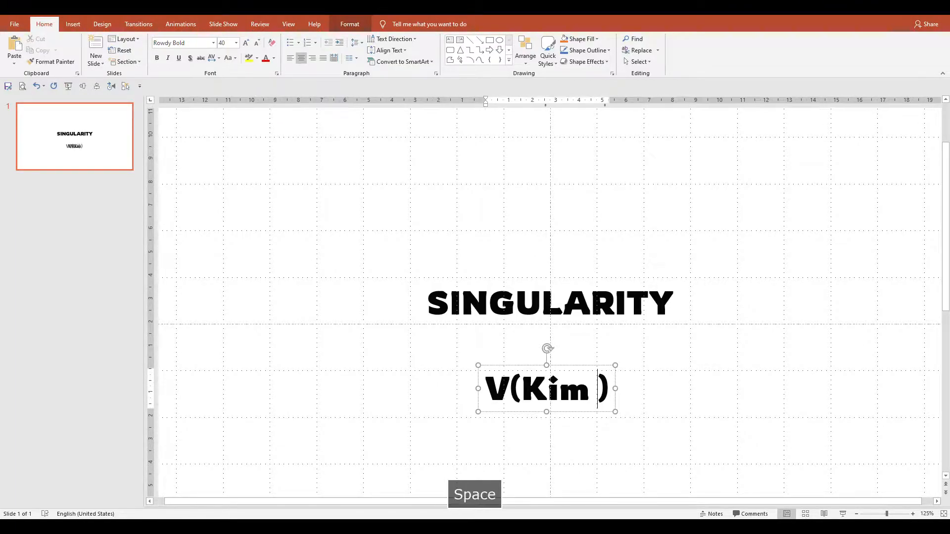
text(Taee)
key(BackSpace)
text(Hyung)
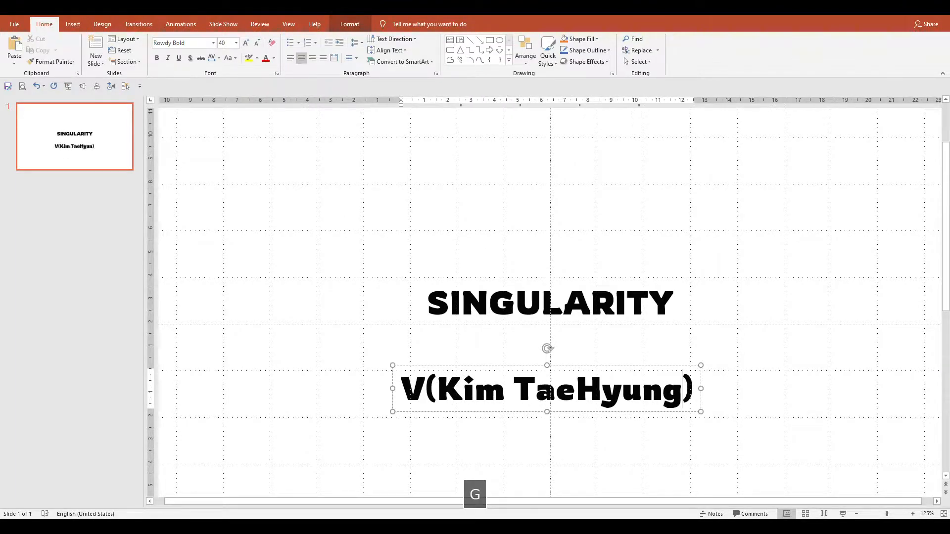
- Shift the V(Kim TaeHyung) text box to the left and duplicate it
drag(671, 410, 608, 399)
key(ctrl+d)
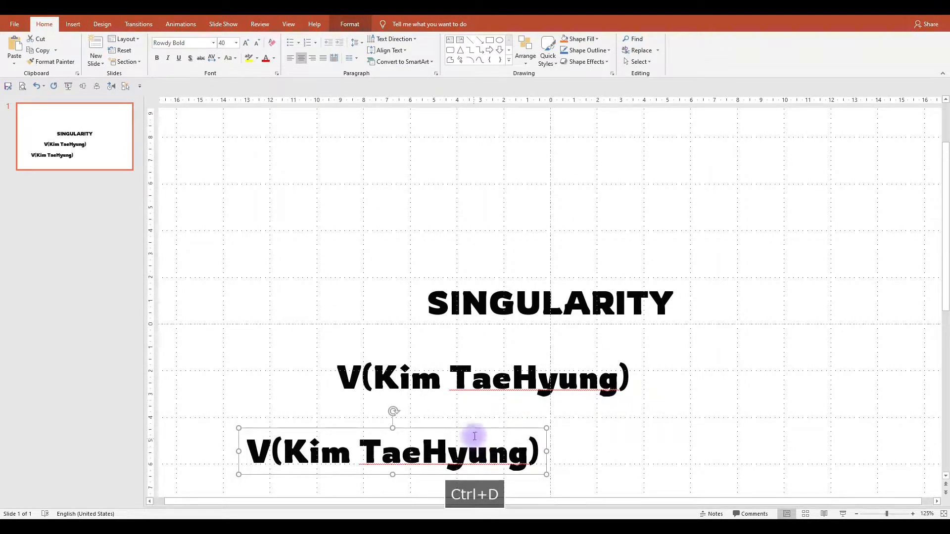
- Replace the duplicated text with "BTS" and place it on the same line to the right of V(Kim TaeHyung)
click(274, 456)
key(Delete)
key(Delete)
key(Delete)
key(Delete)
key(Delete)
key(Delete)
key(Delete)
key(Delete)
key(Delete)
key(Delete)
key(Delete)
key(Delete)
key(Delete)
key(Delete)
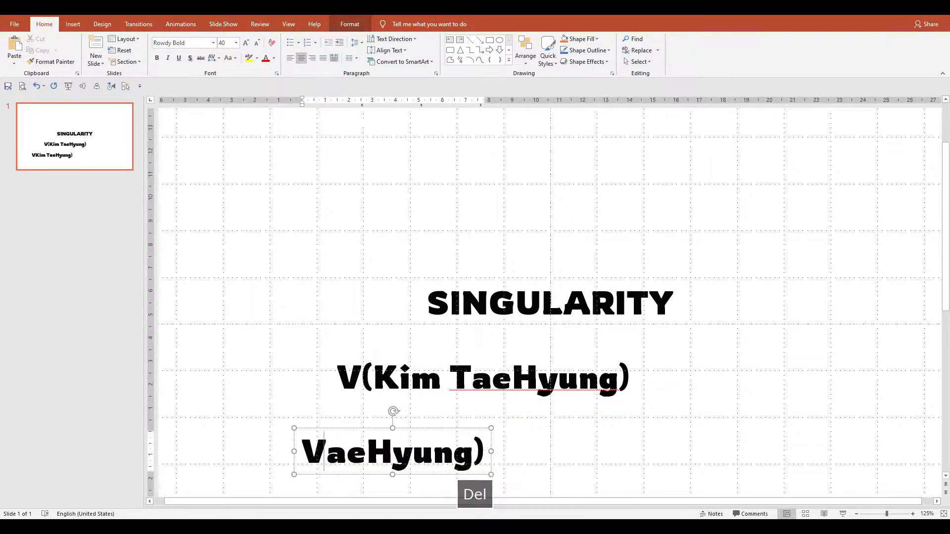
key(BackSpace)
text(B^T)
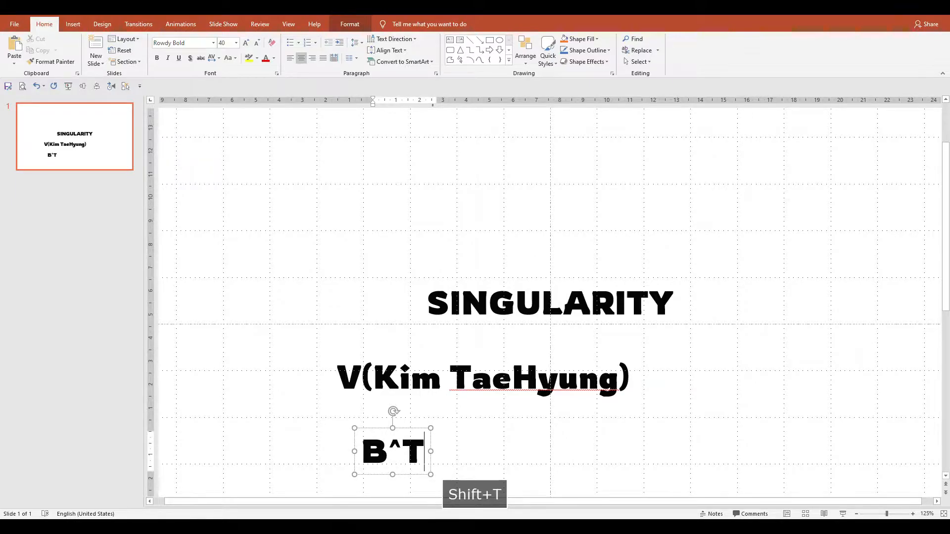
key(BackSpace)
key(BackSpace)
text(TS)
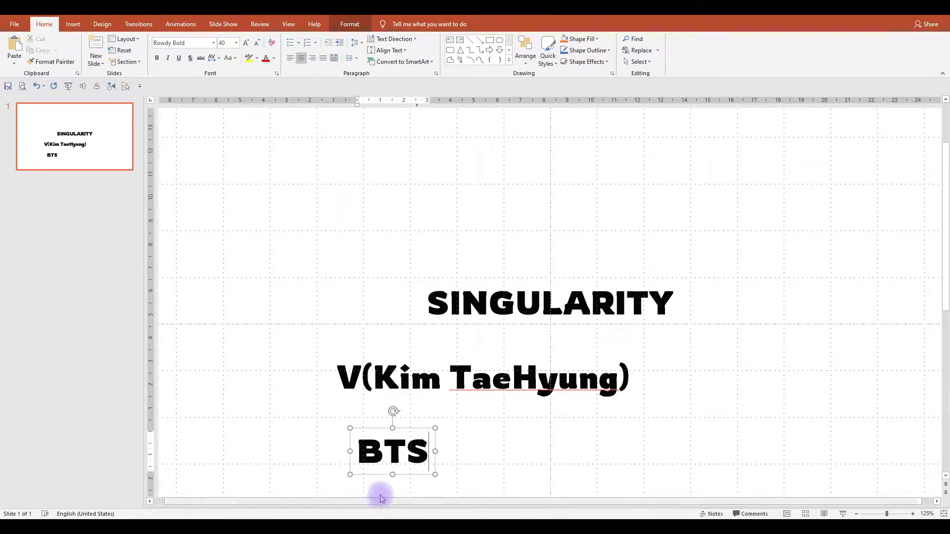
drag(399, 470, 690, 399)
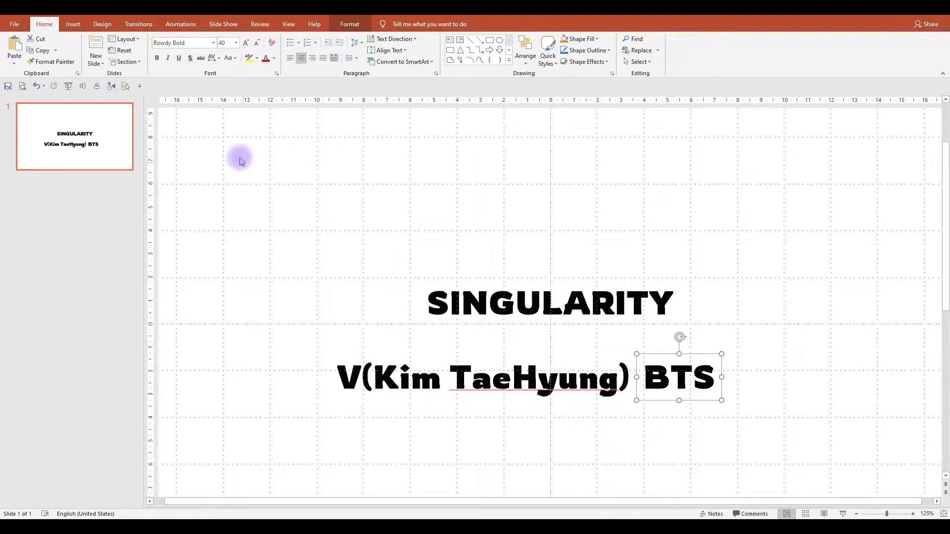
- Change the font of the BTS text to Ultra
click(214, 43)
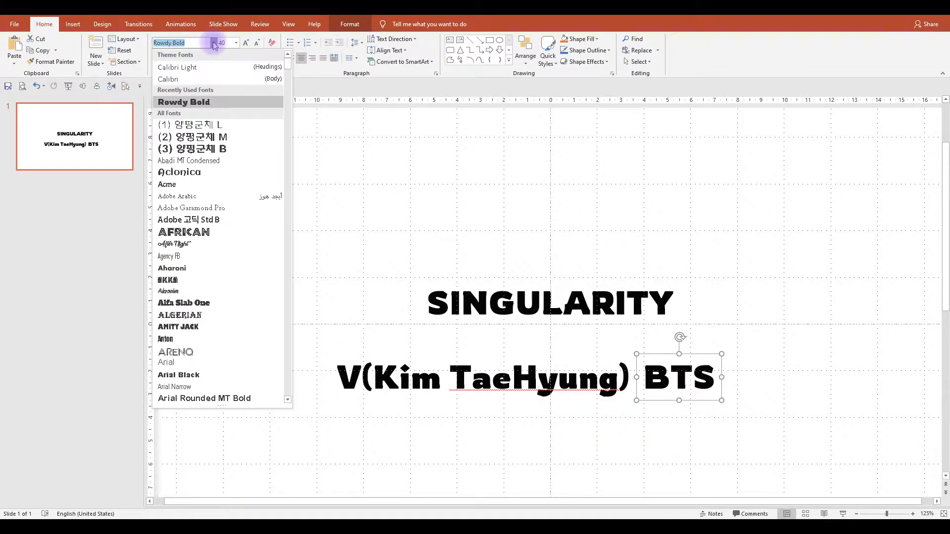
text(ult)
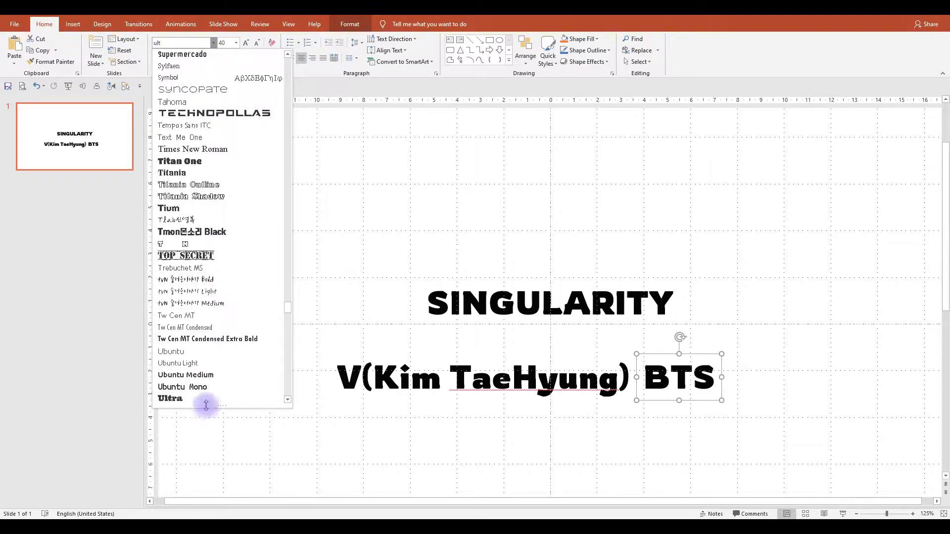
click(206, 399)
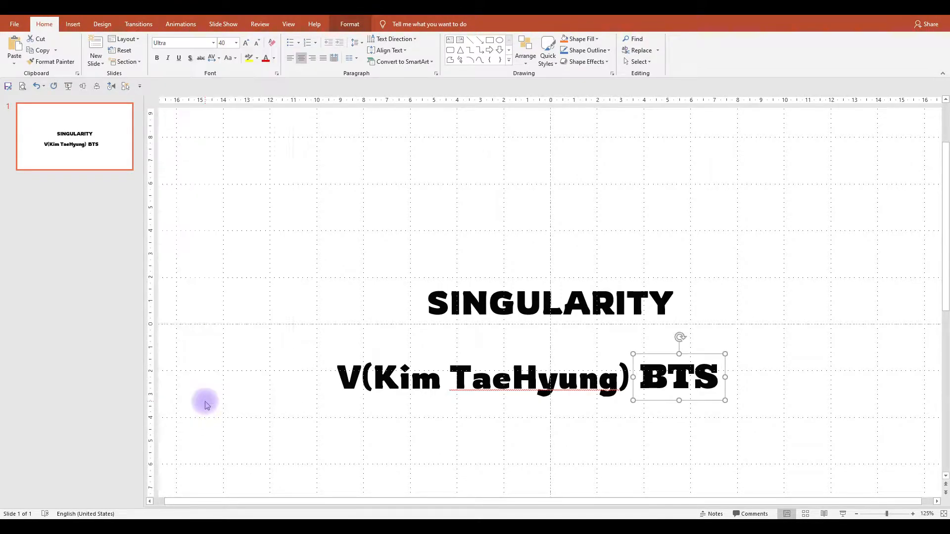
- Change the font of only the letter V in V(Kim TaeHyung) to Ultra
drag(360, 380, 330, 378)
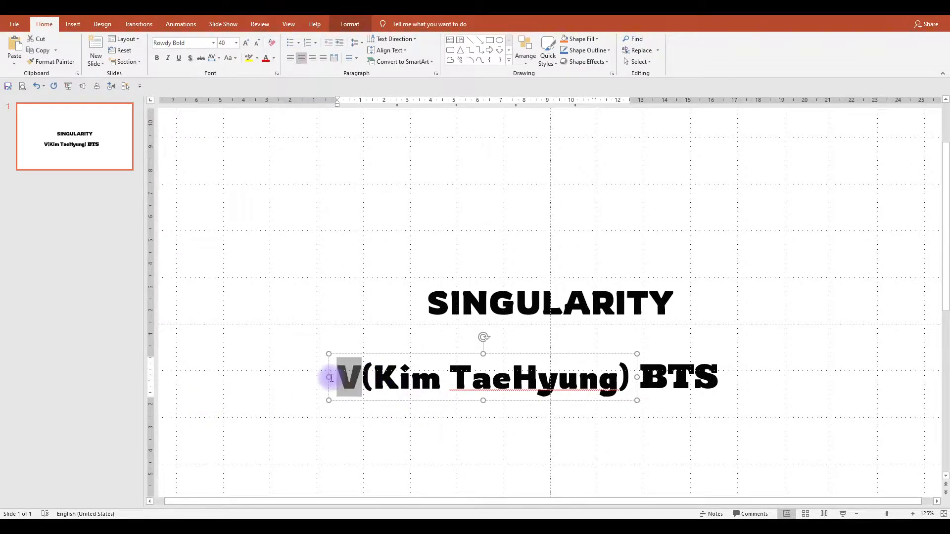
click(213, 43)
click(195, 99)
- Change the font of the bracketed "(Kim TaeHyung)" part to Oregano
click(398, 380)
drag(364, 380, 572, 382)
click(364, 377)
drag(364, 377, 636, 381)
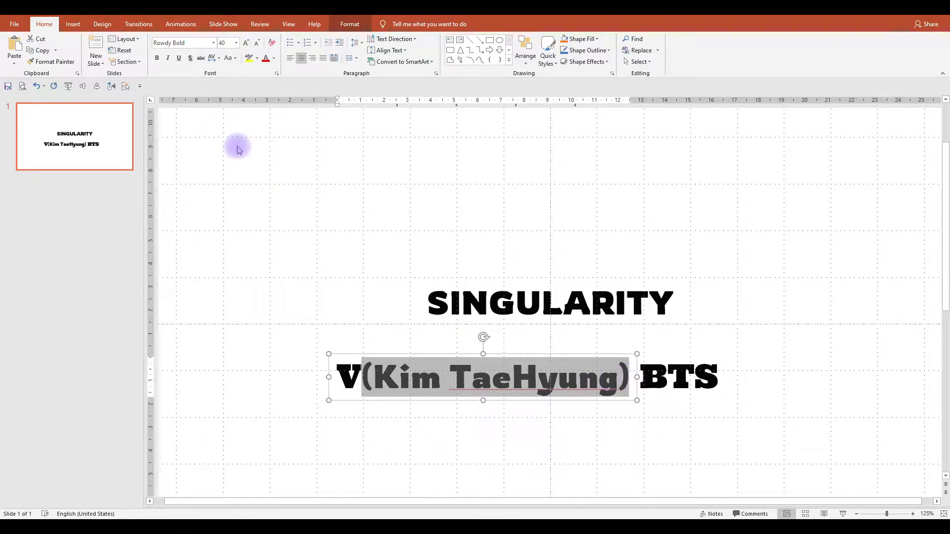
click(213, 43)
text(ore)
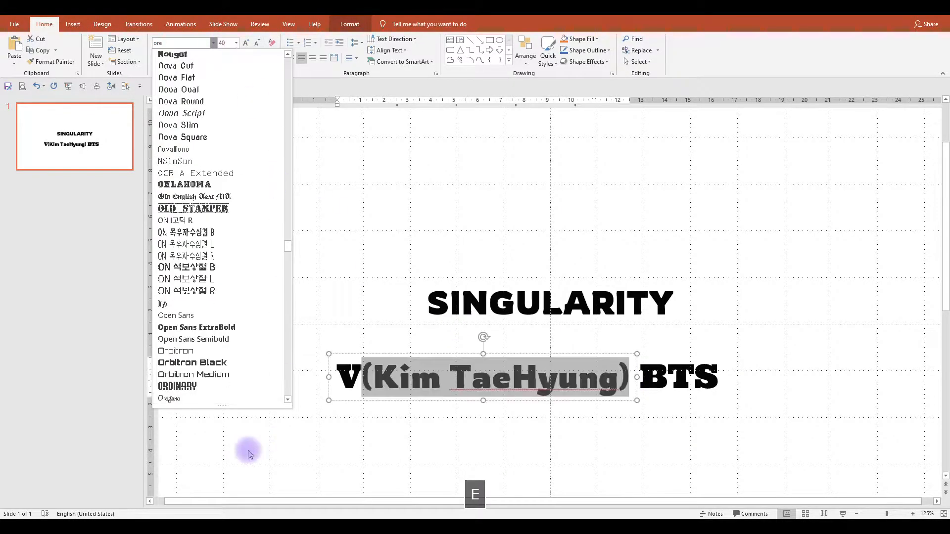
click(213, 396)
- Set both the V(Kim TaeHyung) and BTS text boxes to font size 30
click(394, 401)
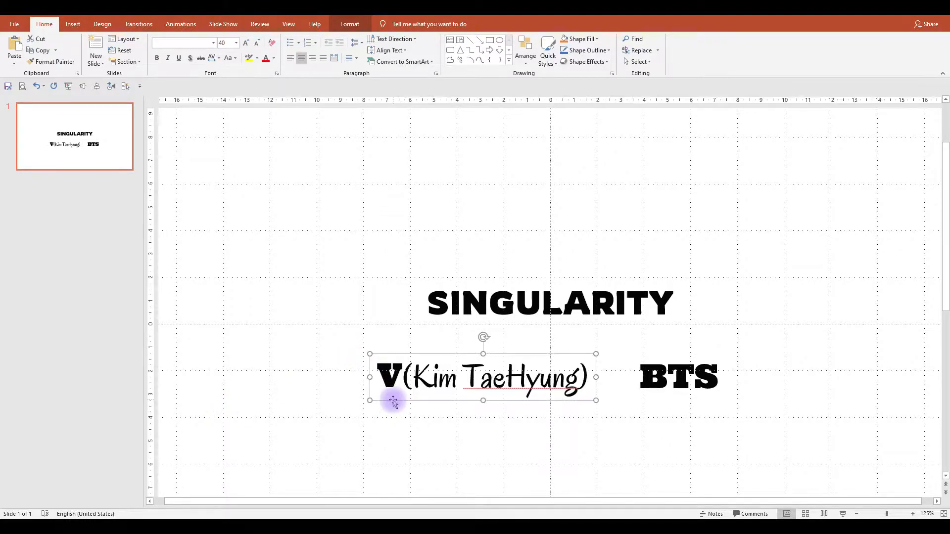
click(405, 393)
click(406, 401)
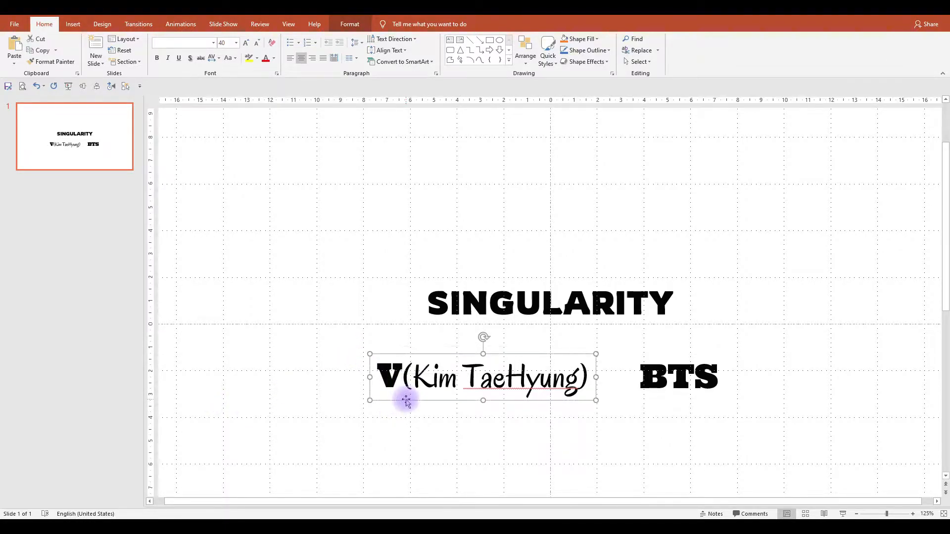
ctrl+click(649, 382)
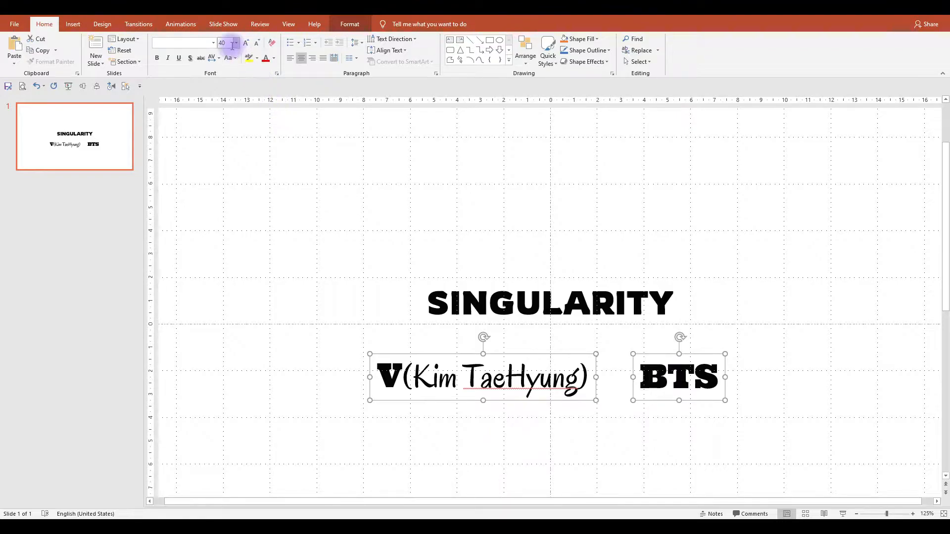
text(30)
key(Return)
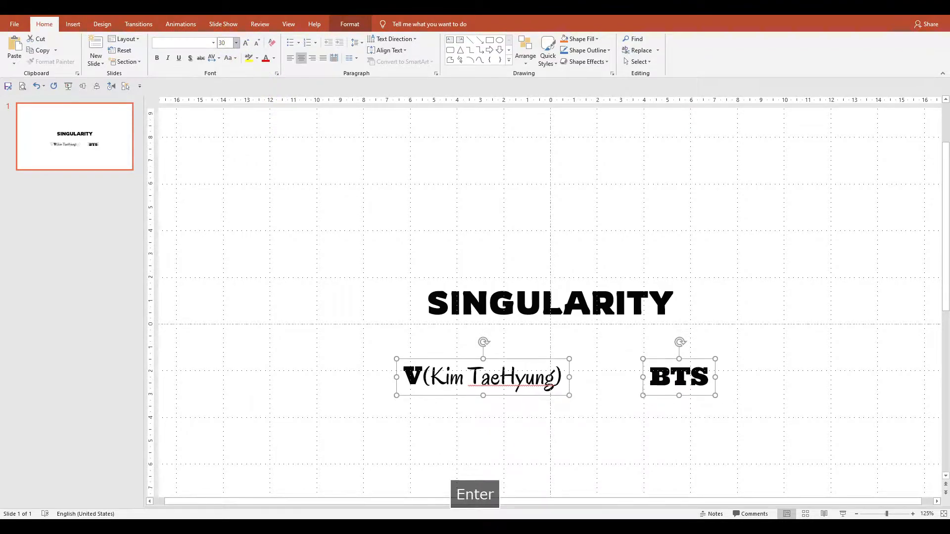
- Reduce only the bracketed "(Kim TaeHyung)" part to font size 24
click(429, 379)
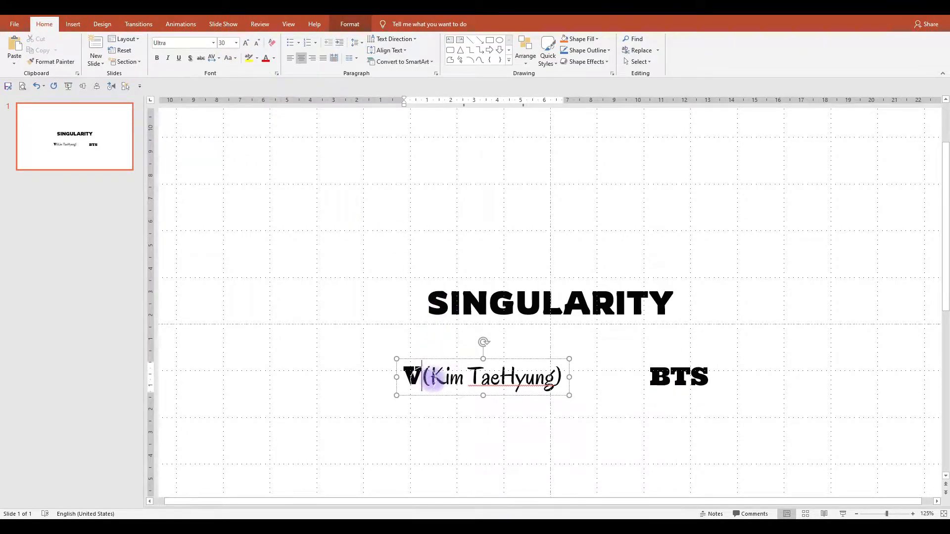
drag(431, 379, 554, 377)
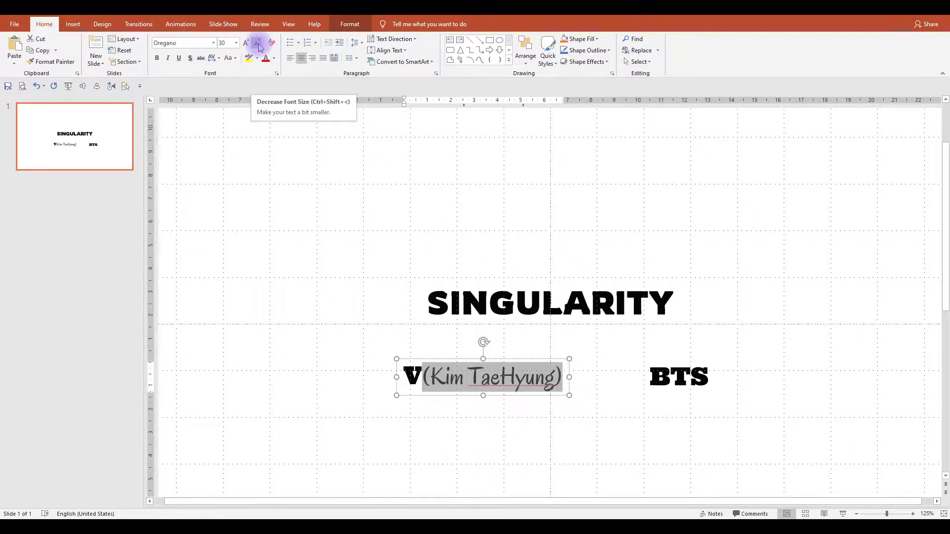
click(232, 43)
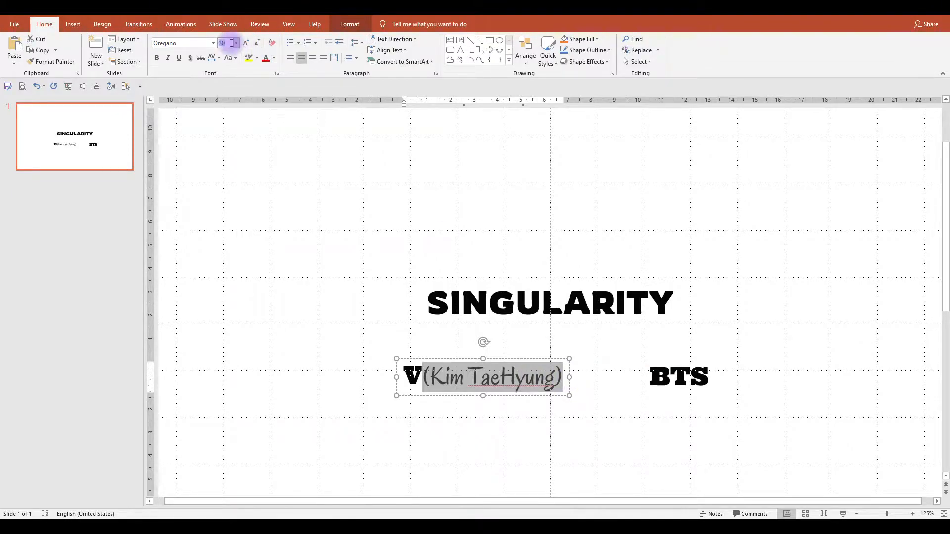
text(20)
key(Return)
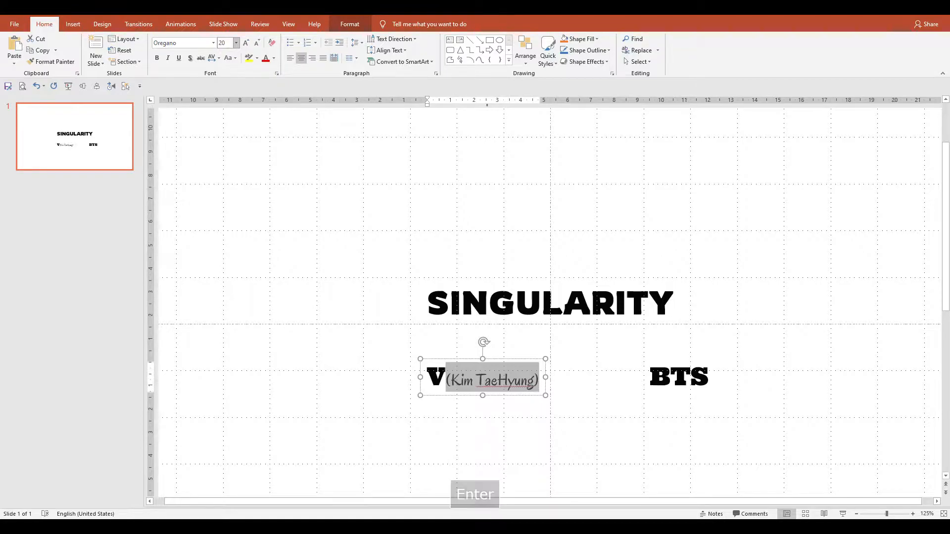
click(246, 44)
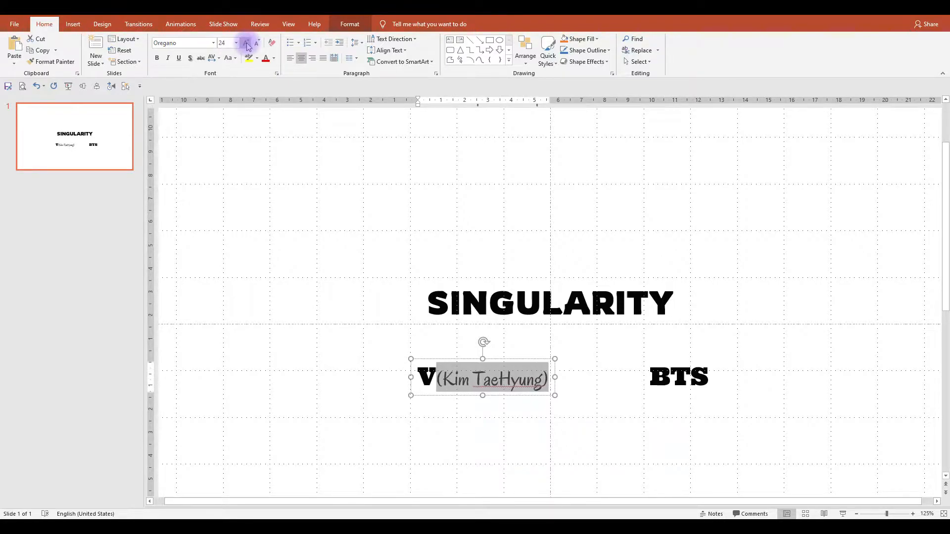
- Move the V(Kim TaeHyung) and BTS text boxes side by side beneath the SINGULARITY title
drag(510, 397, 550, 381)
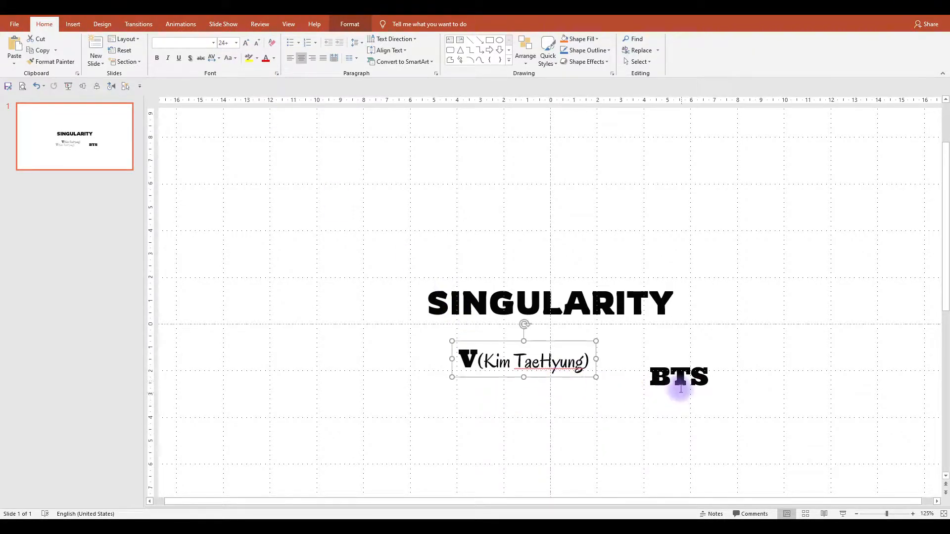
click(676, 395)
drag(676, 396, 626, 377)
- Group the V(Kim TaeHyung) and BTS text boxes and centre the group horizontally on the slide
drag(722, 404, 435, 335)
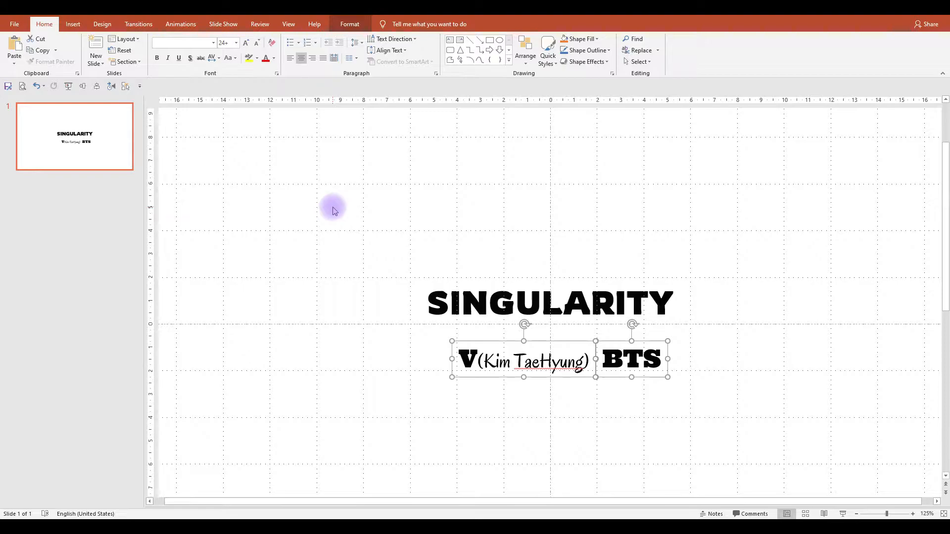
key(ctrl+g)
click(97, 86)
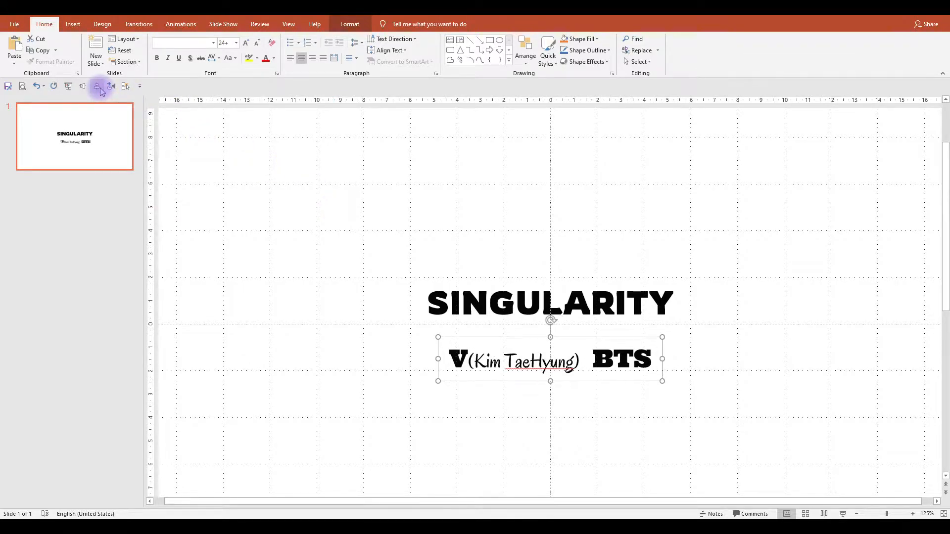
- Nudge the artist text group up until it sits just beneath the SINGULARITY title, and ungroup it
scroll(699, 352, up, 5)
key(Up)
key(Up)
key(Up)
key(Up)
key(Up)
key(Up)
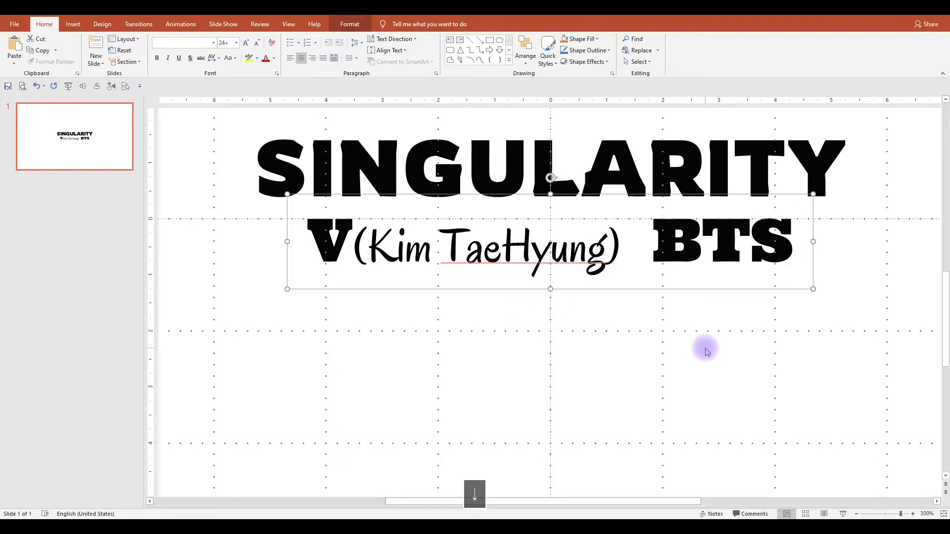
scroll(707, 352, down, 5)
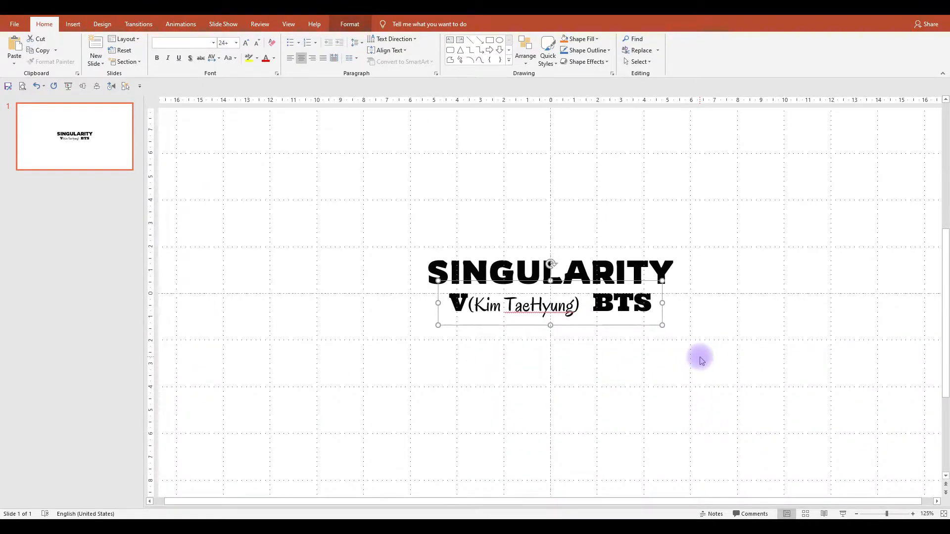
key(ctrl+shift+g)
click(658, 352)
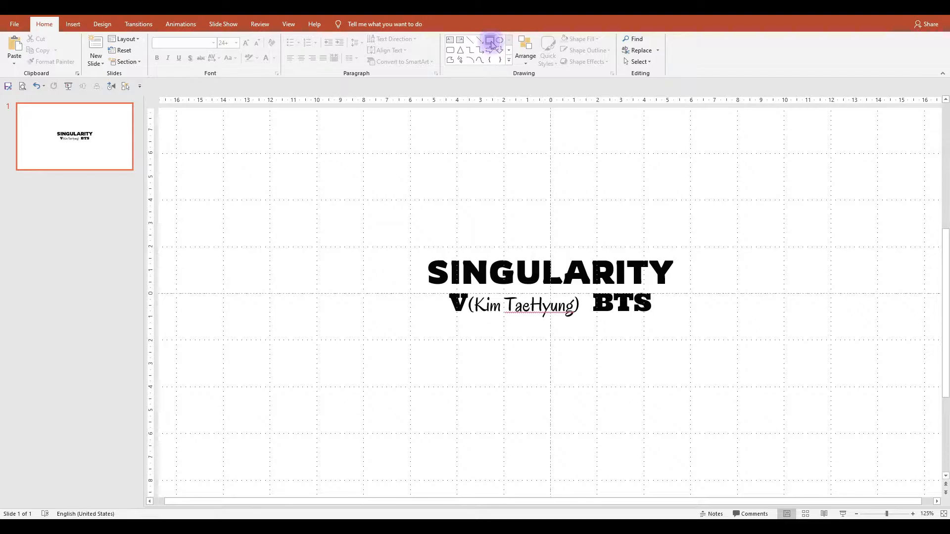
- Draw a thin rectangle about 12.3 cm by 0.23 cm below the artist texts, with solid gold fill and no outline
drag(419, 327, 707, 331)
right_click(679, 329)
click(695, 318)
click(851, 175)
click(834, 189)
click(832, 162)
click(921, 250)
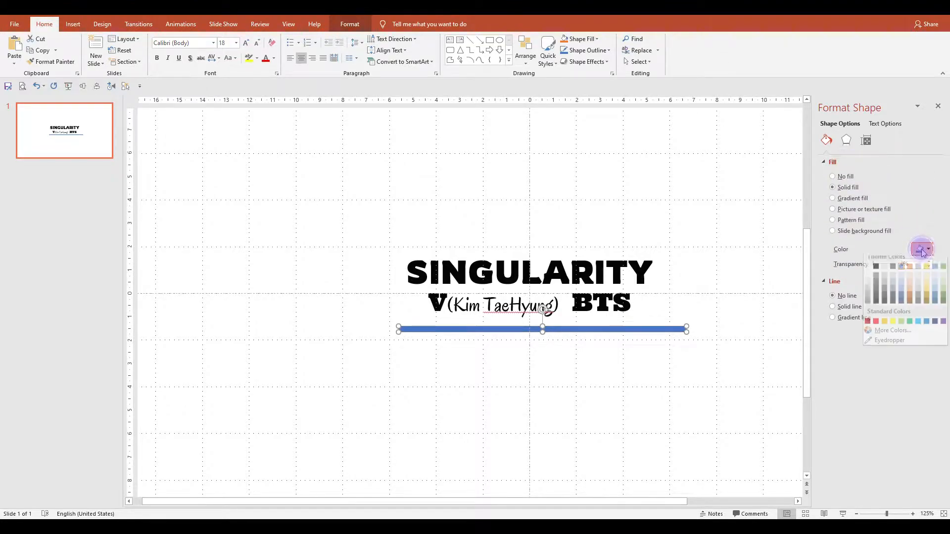
click(927, 267)
- Set the gold bar's height to 0.1 cm and width to 13 cm, and centre it horizontally on the slide
click(866, 140)
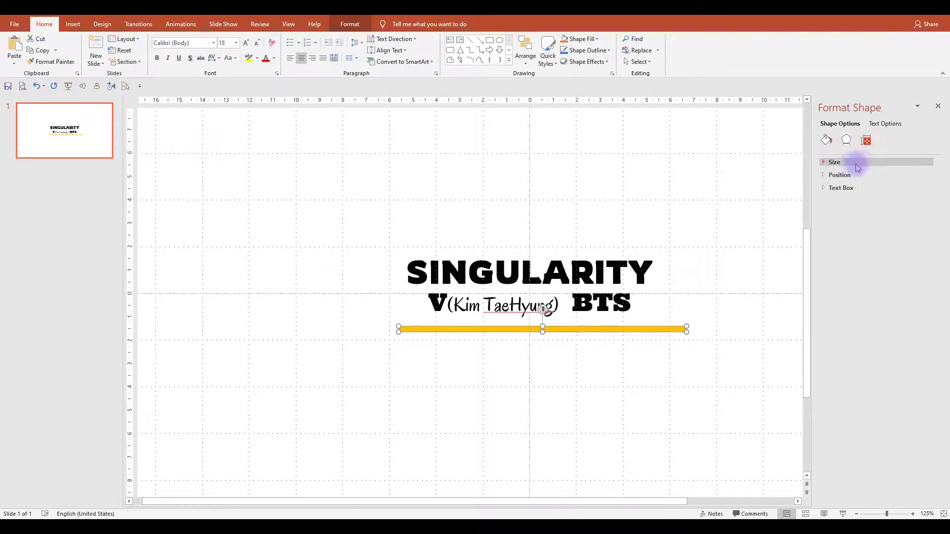
click(855, 165)
key(BackSpace)
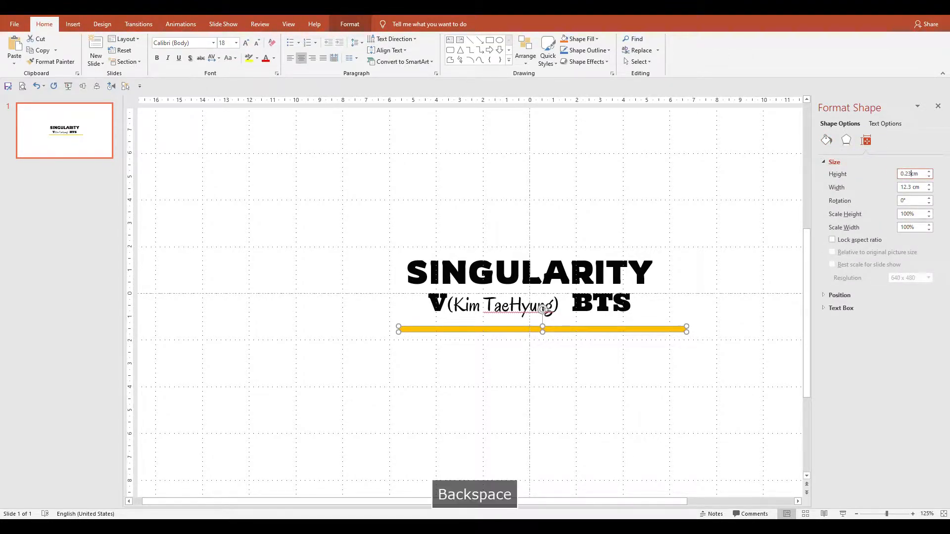
text(1)
click(911, 186)
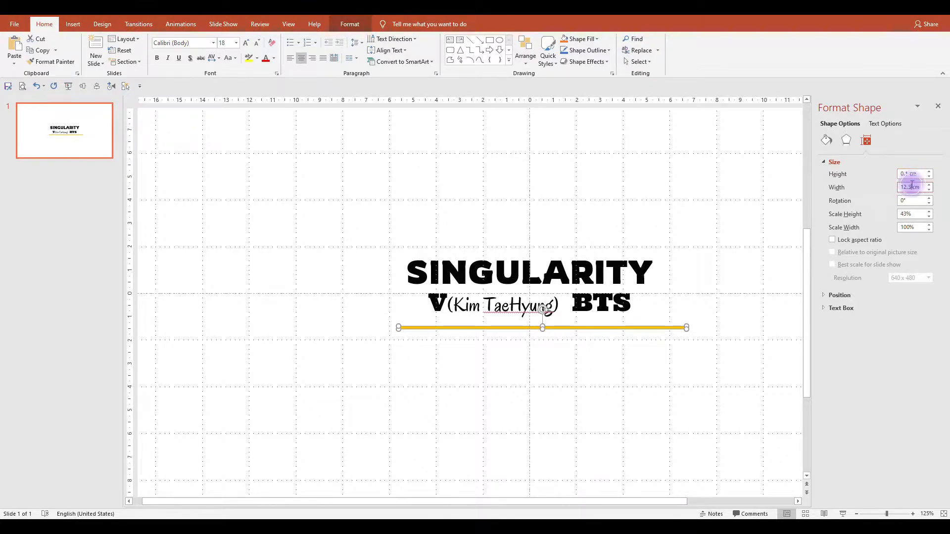
text(13)
key(Return)
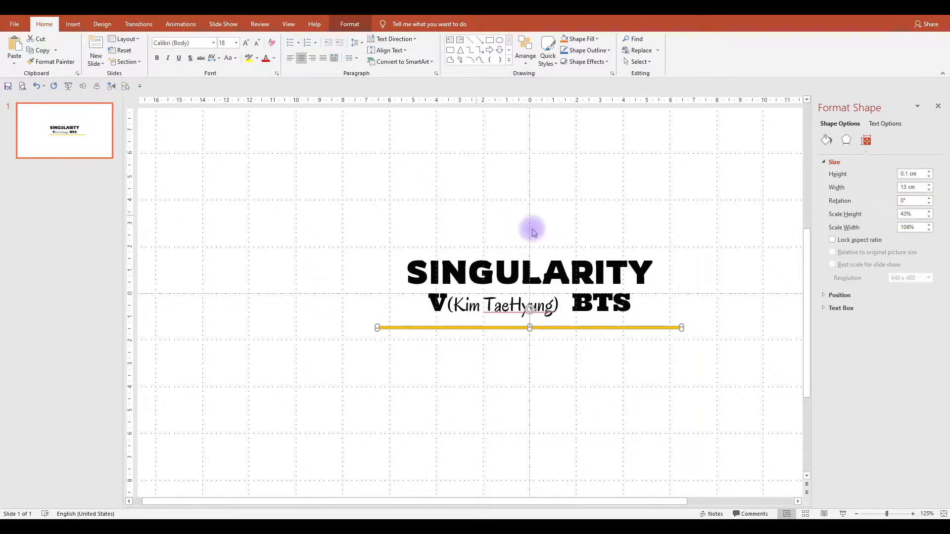
- Nudge the gold bar up until it sits close beneath the artist texts
scroll(594, 250, up, 5)
key(Up)
key(Up)
key(Up)
key(Up)
key(Up)
key(Up)
key(Up)
key(Up)
key(Up)
key(Up)
key(Up)
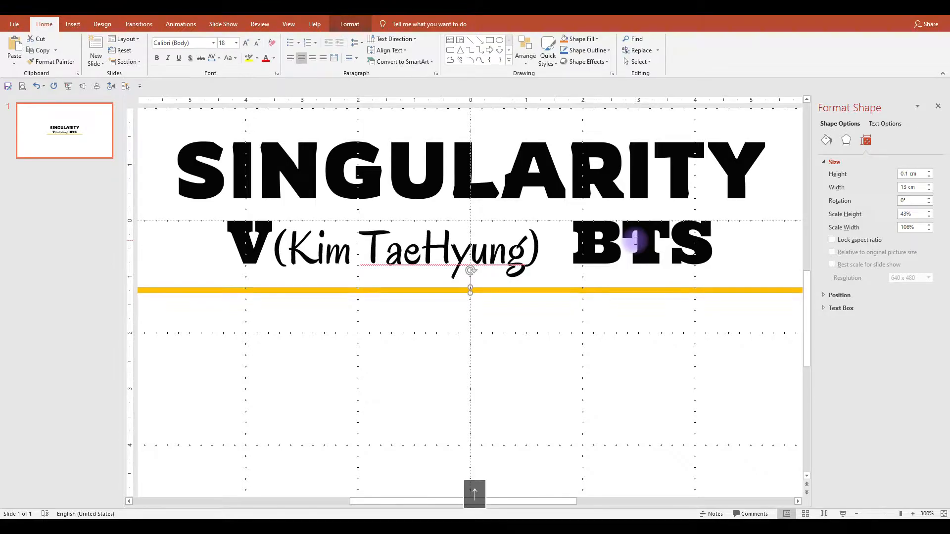
key(Up)
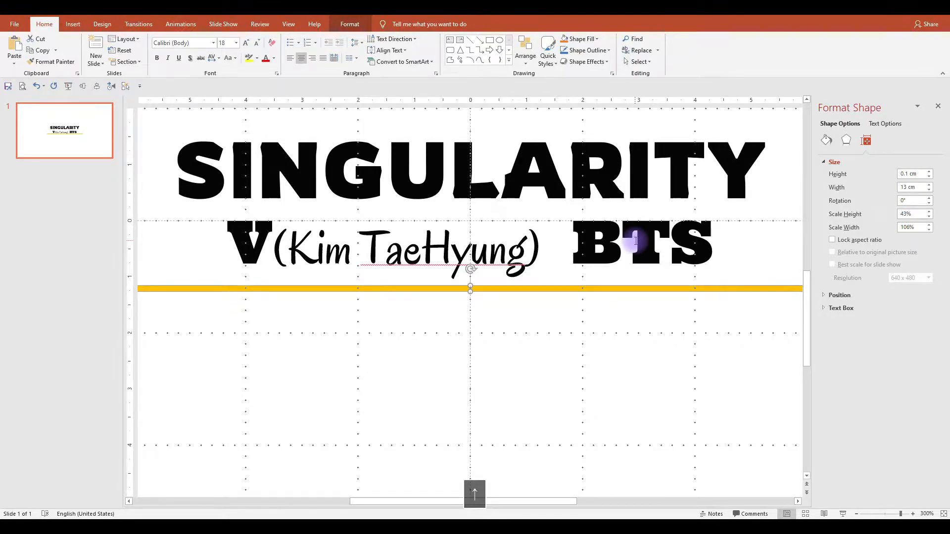
- Group the title, artist texts and gold bar, centre the group vertically on the slide, and ungroup it
ctrl+scroll(636, 241, down, 6)
click(678, 327)
drag(675, 349, 295, 201)
key(ctrl+g)
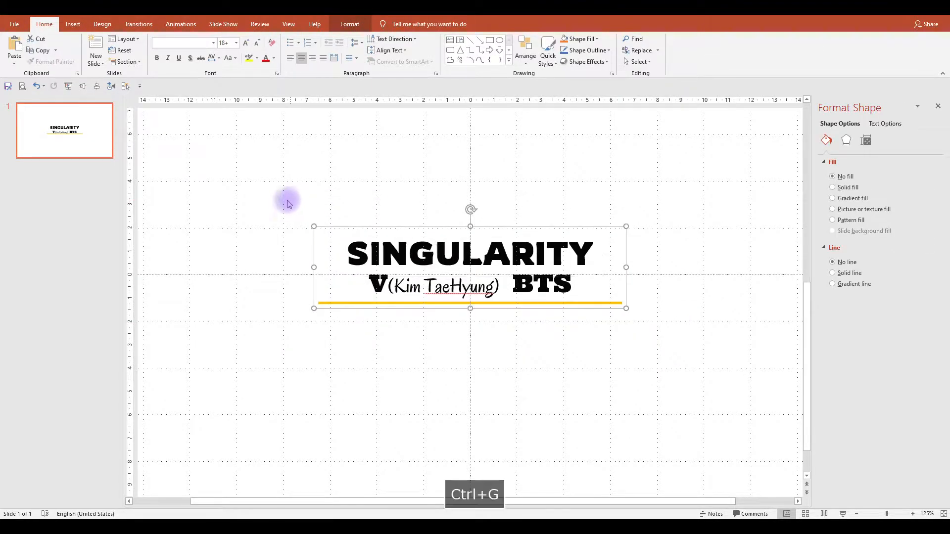
click(98, 87)
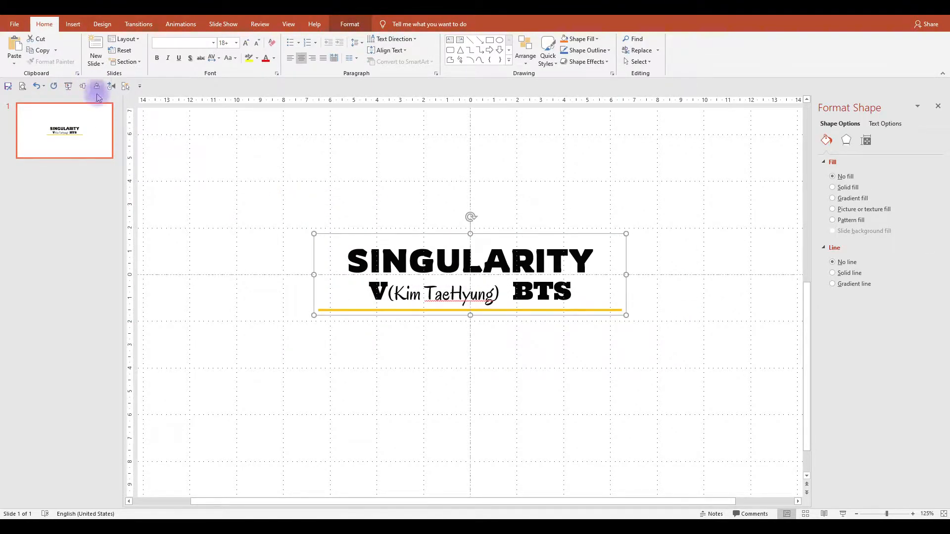
key(ctrl+shift+g)
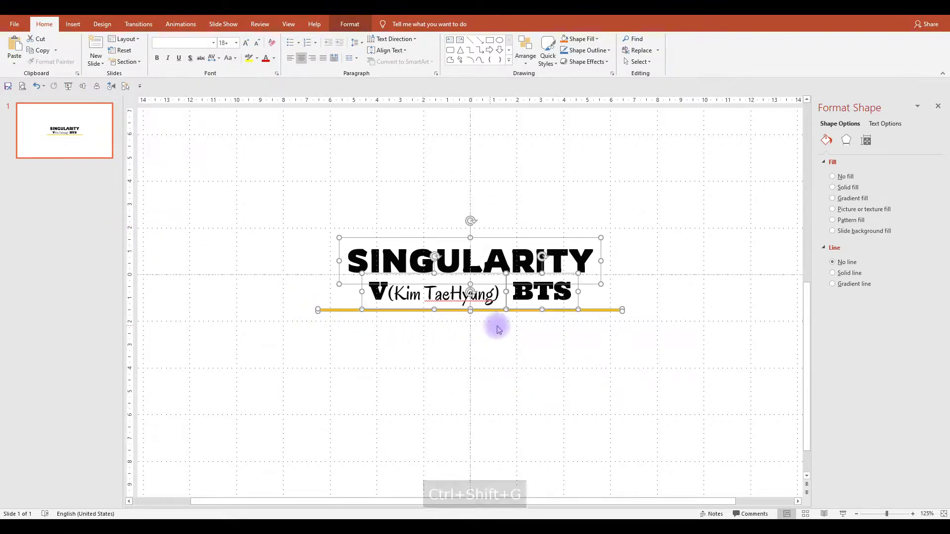
- Change the font colour of the SINGULARITY, V(Kim TaeHyung) and BTS text boxes to white
click(621, 361)
drag(621, 362, 264, 196)
click(734, 435)
drag(611, 385, 314, 168)
click(274, 58)
click(267, 80)
- Set the slide background to a solid black fill
click(709, 186)
click(918, 229)
click(874, 254)
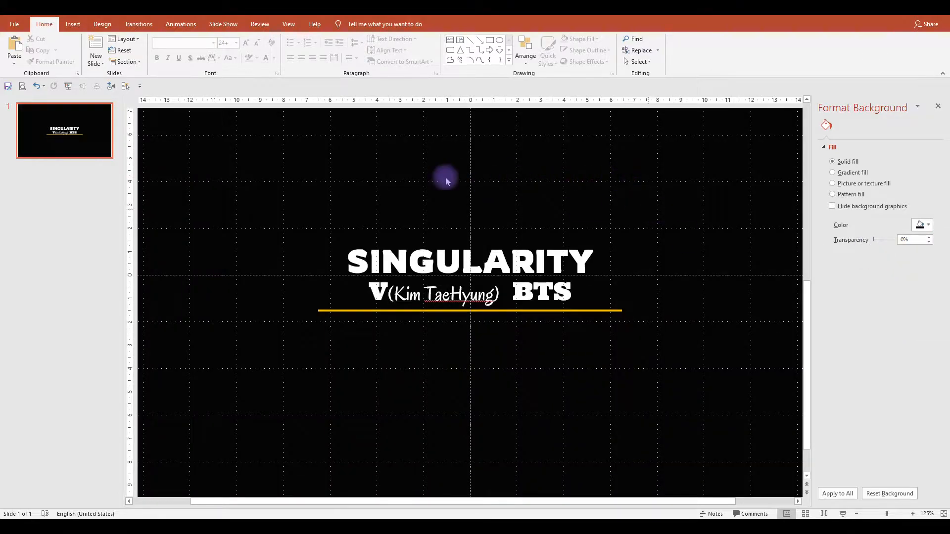
- Apply the Peek In entrance animation to the title and both artist text boxes
scroll(266, 221, down, 2)
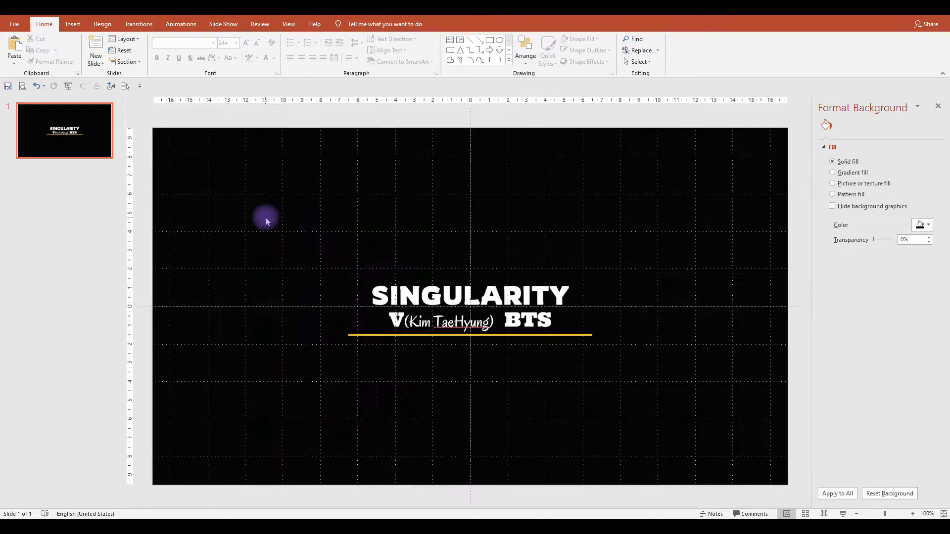
drag(618, 395, 359, 216)
click(181, 23)
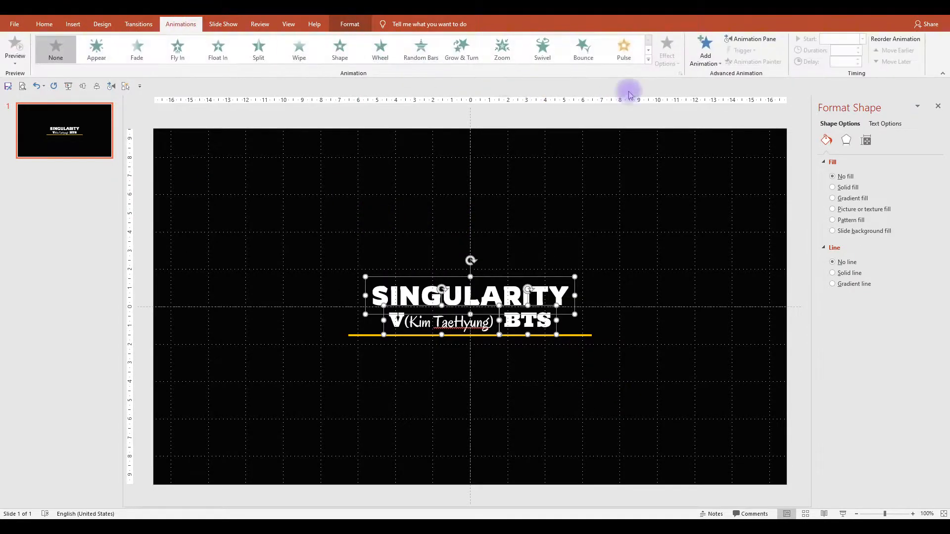
click(648, 59)
click(360, 267)
click(432, 223)
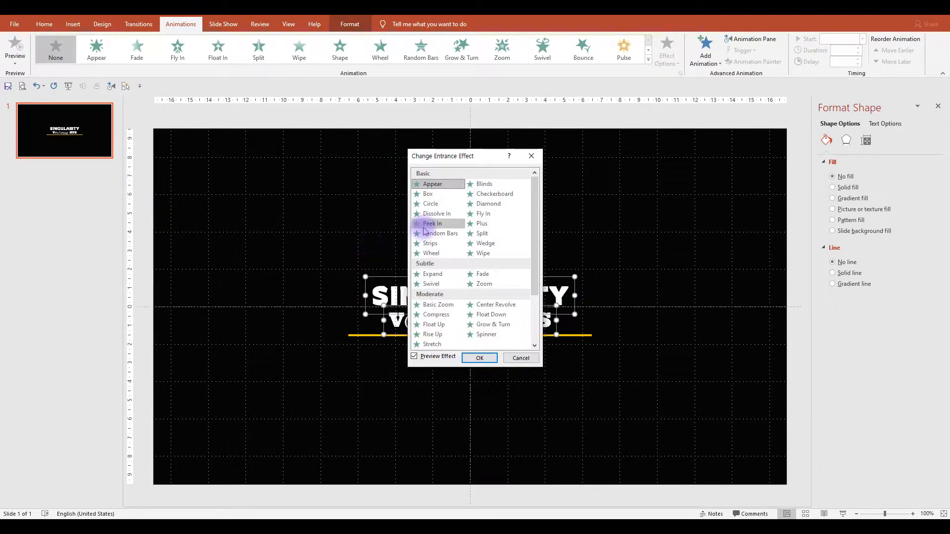
click(480, 357)
click(569, 366)
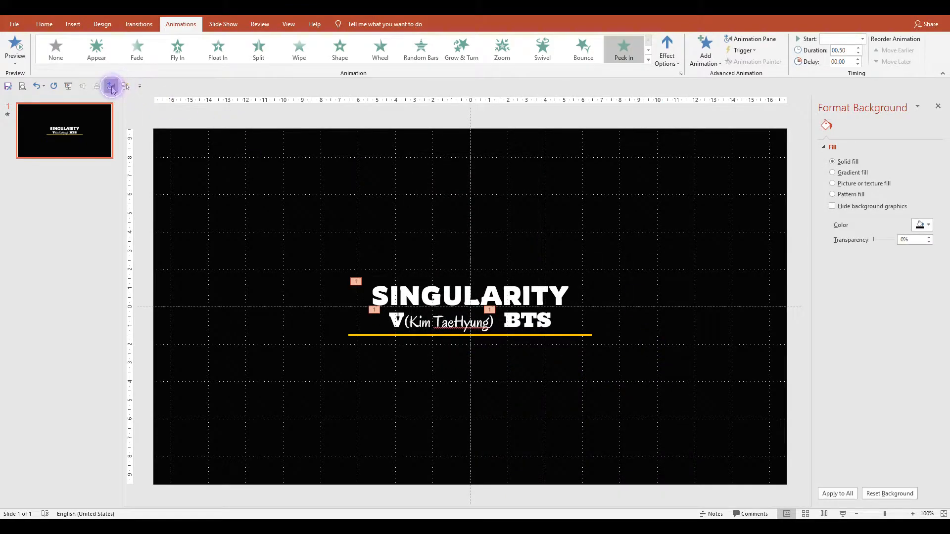
- Display the list of slide animations and set all three text animations to start With Previous
click(112, 87)
click(936, 139)
click(895, 159)
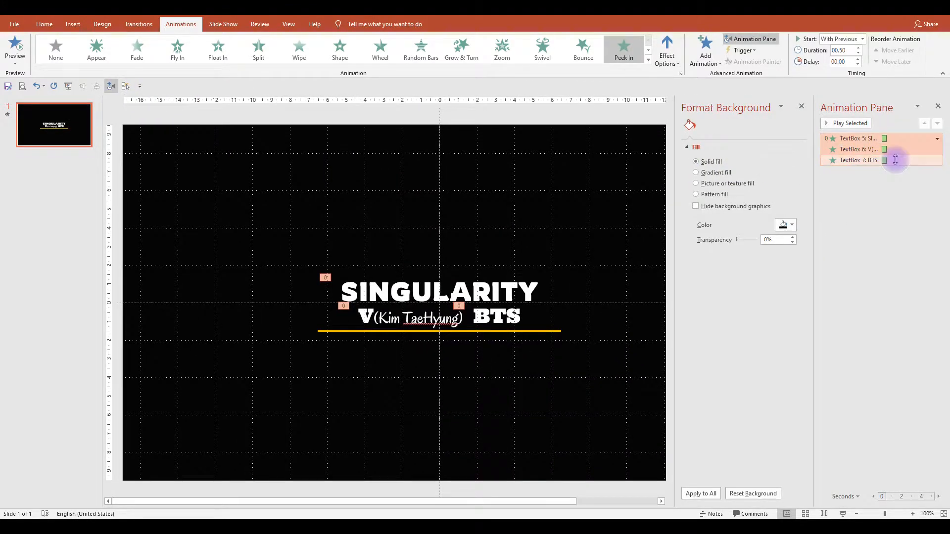
- Make the SINGULARITY title peek in from the right with a duration of 0.75 seconds
click(858, 138)
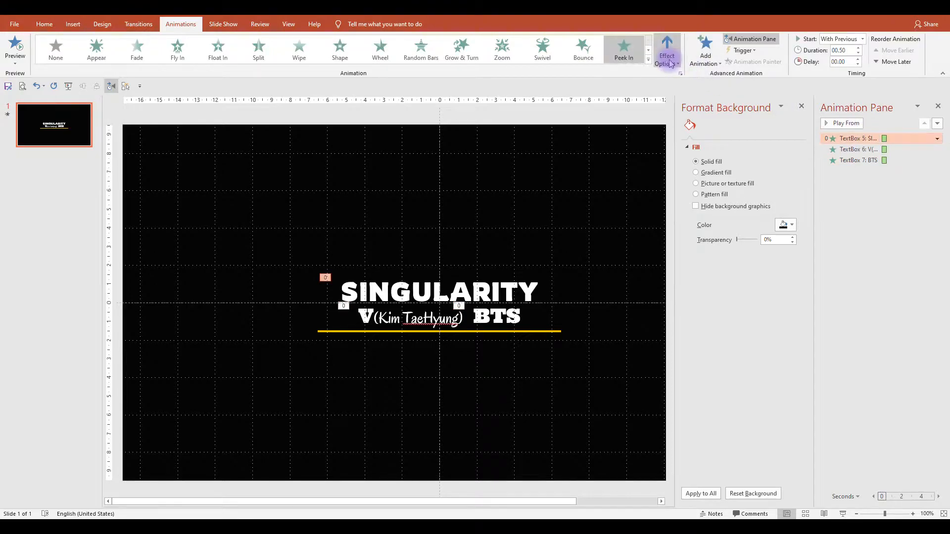
click(669, 63)
click(690, 131)
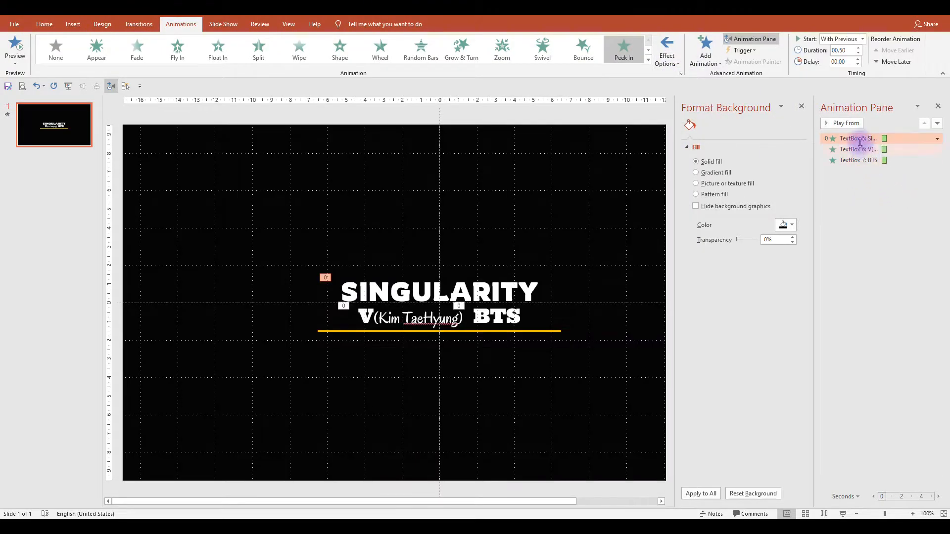
click(859, 47)
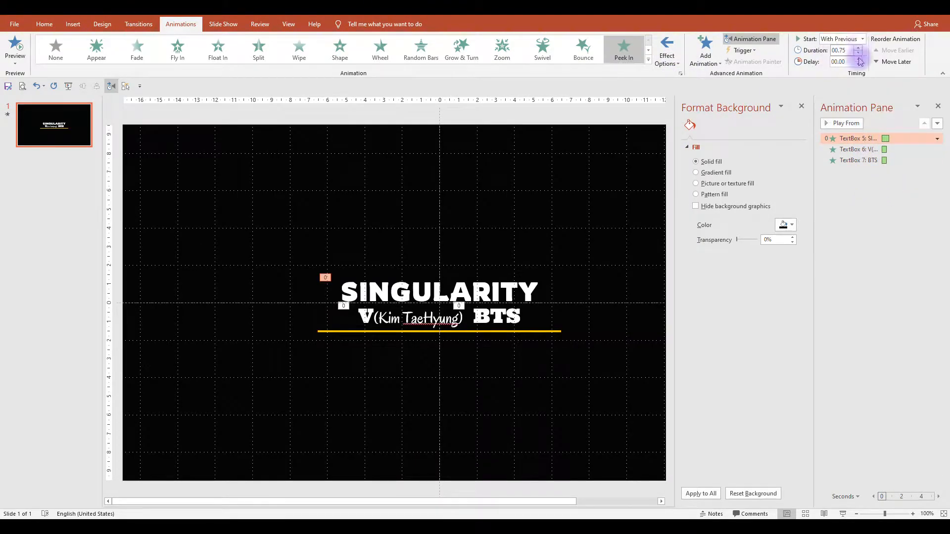
- Set the animations of both artist text boxes to a 1.25-second duration and a 1.25-second delay
click(853, 150)
ctrl+click(853, 160)
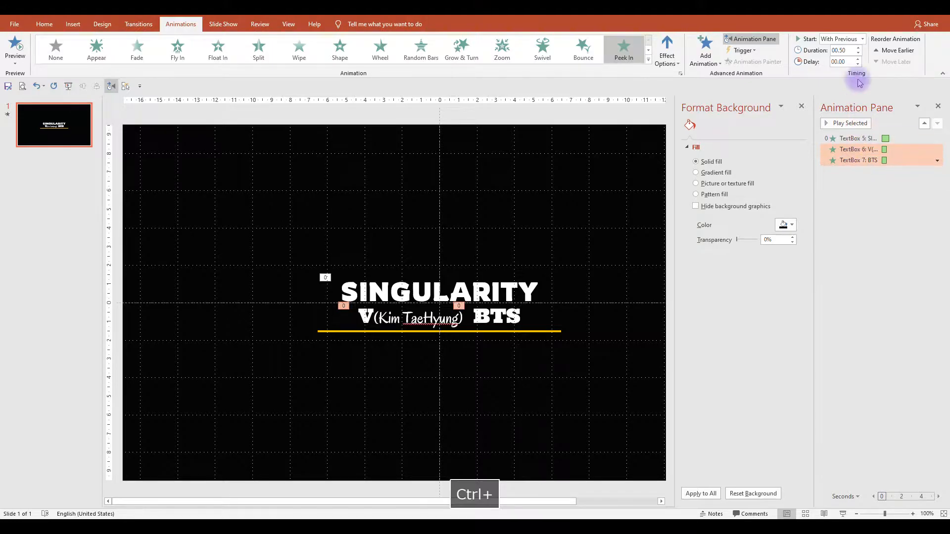
click(859, 48)
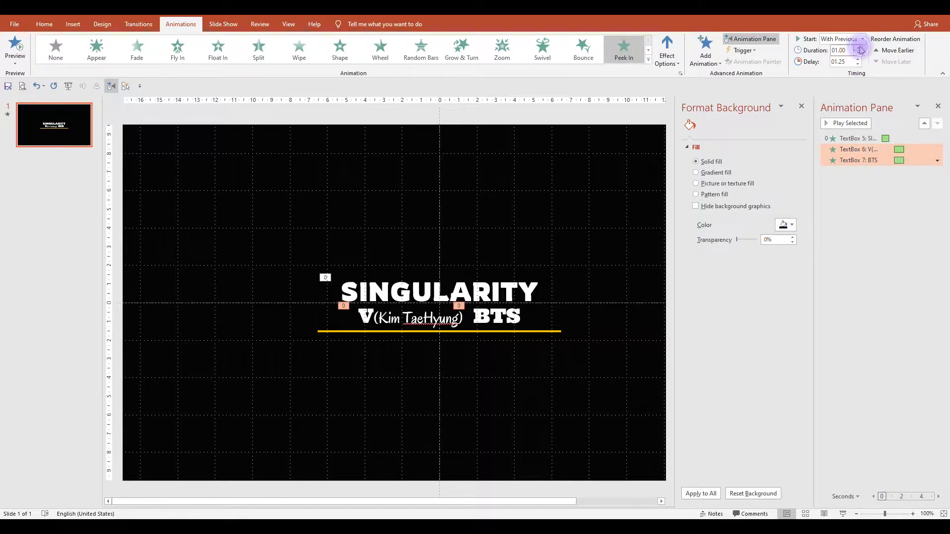
click(860, 50)
- Increase only the BTS animation's delay by one increment and play all the slide's animations
click(861, 160)
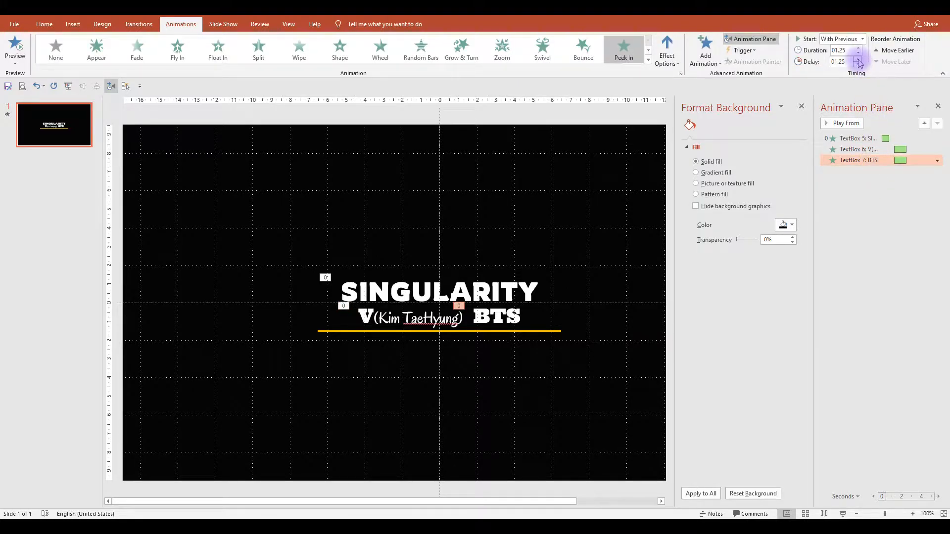
click(889, 217)
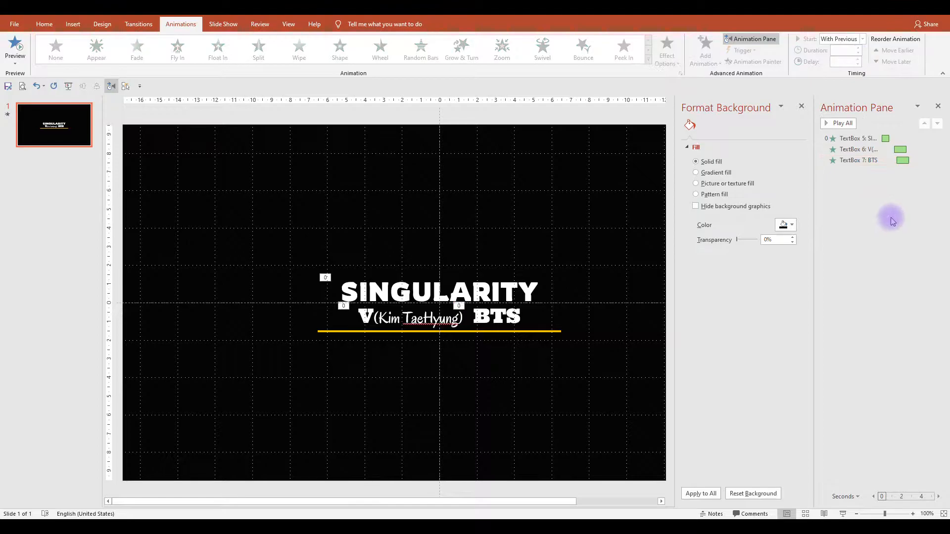
click(844, 123)
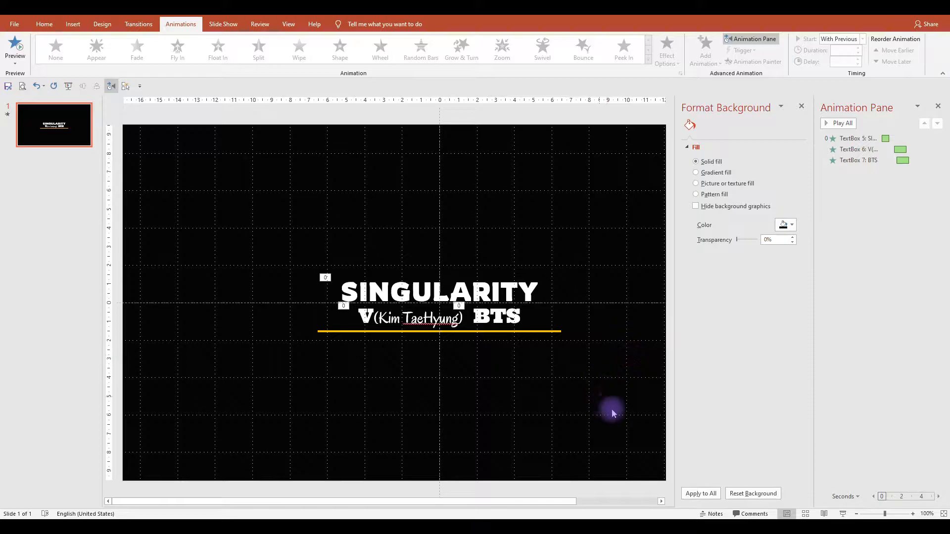
- Draw a rectangle without an outline that covers the entire upper half of the slide
scroll(611, 397, down, 3)
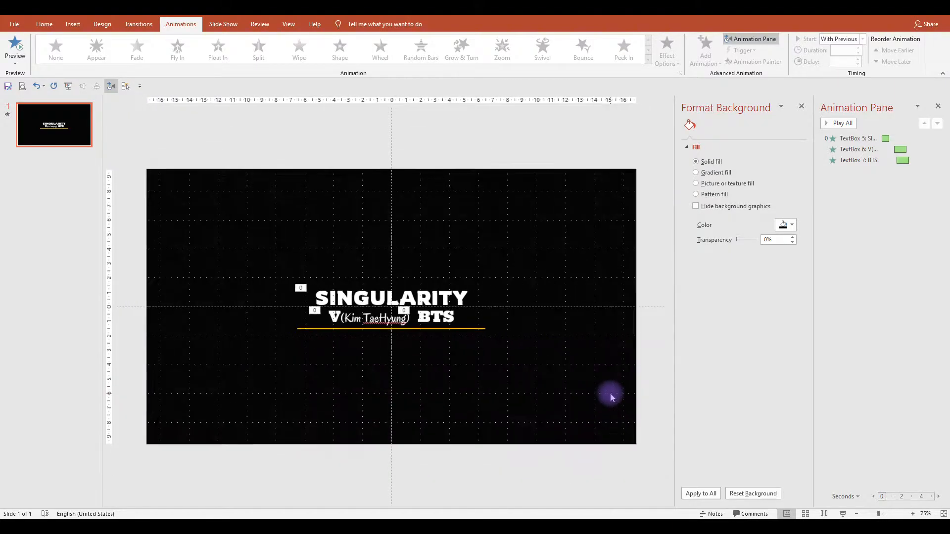
click(45, 25)
click(489, 40)
mouse_move(237, 212)
mouse_down()
mouse_move(600, 280)
mouse_move(628, 307)
mouse_up()
drag(237, 211, 153, 173)
click(709, 297)
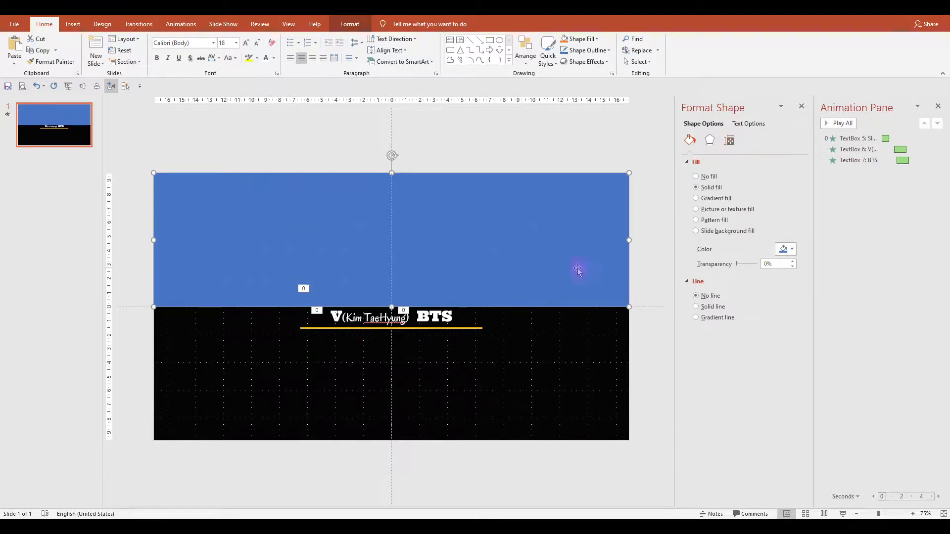
- Duplicate the blue rectangle onto the lower half of the slide, and check the coverage in a slide show
drag(540, 270, 530, 381)
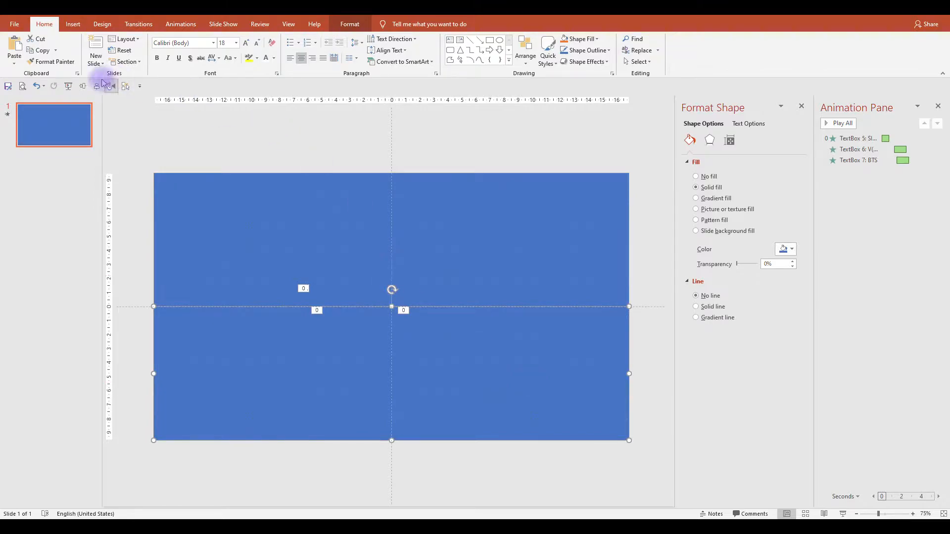
click(68, 86)
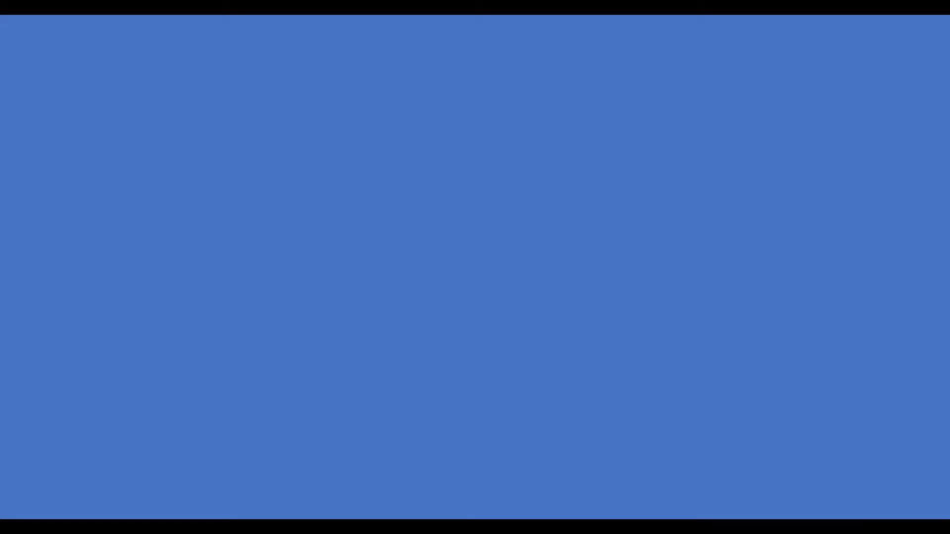
key(Escape)
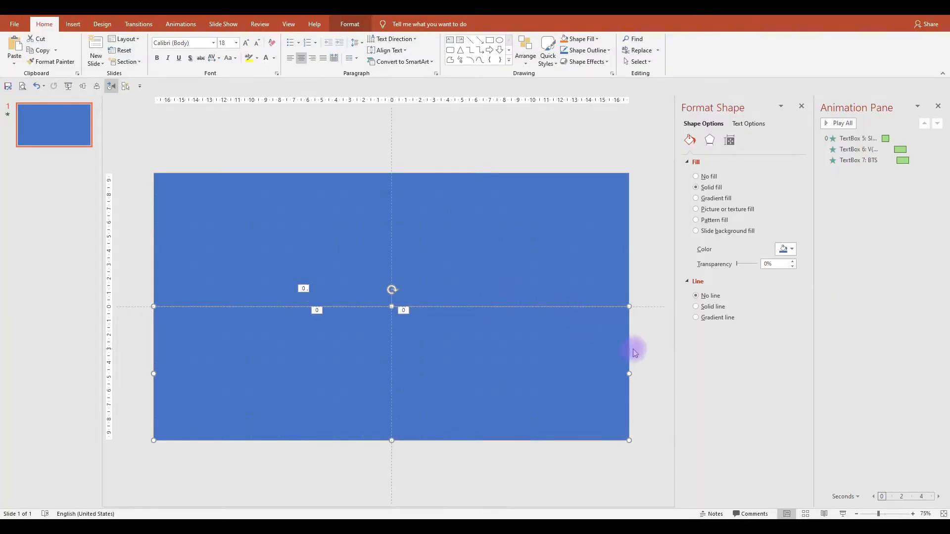
- Fill both slide-covering rectangles with black
ctrl+click(525, 246)
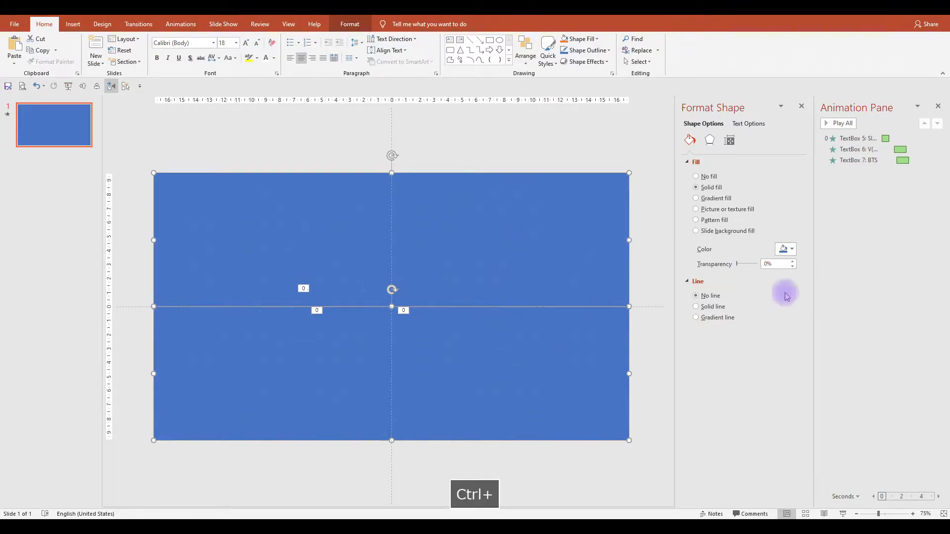
click(785, 249)
click(788, 273)
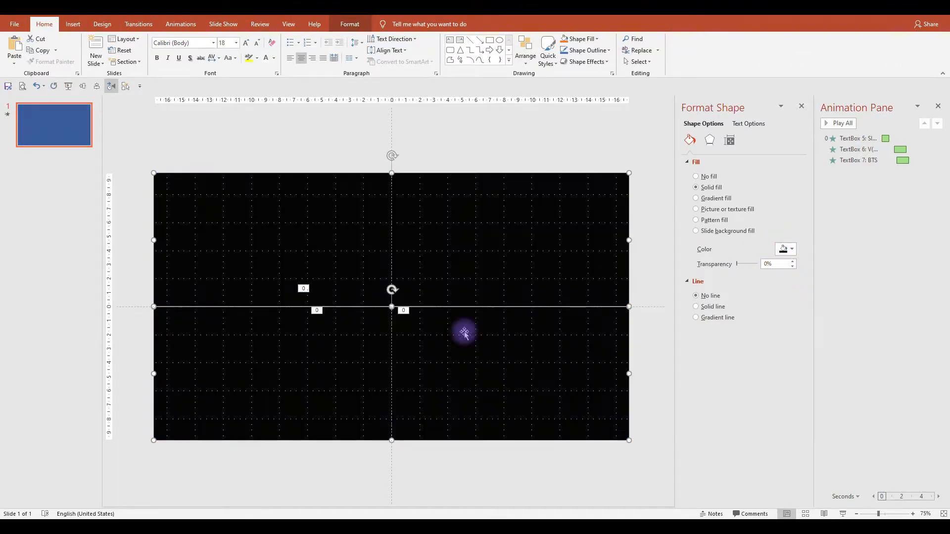
- Make the lower rectangle fully transparent and group it with the black upper rectangle
click(635, 341)
click(574, 353)
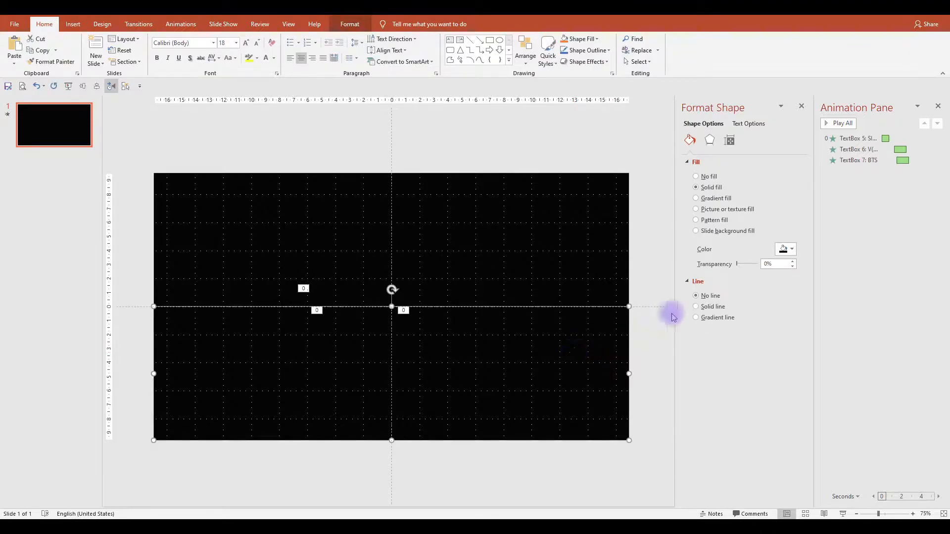
click(648, 346)
click(576, 274)
ctrl+click(577, 324)
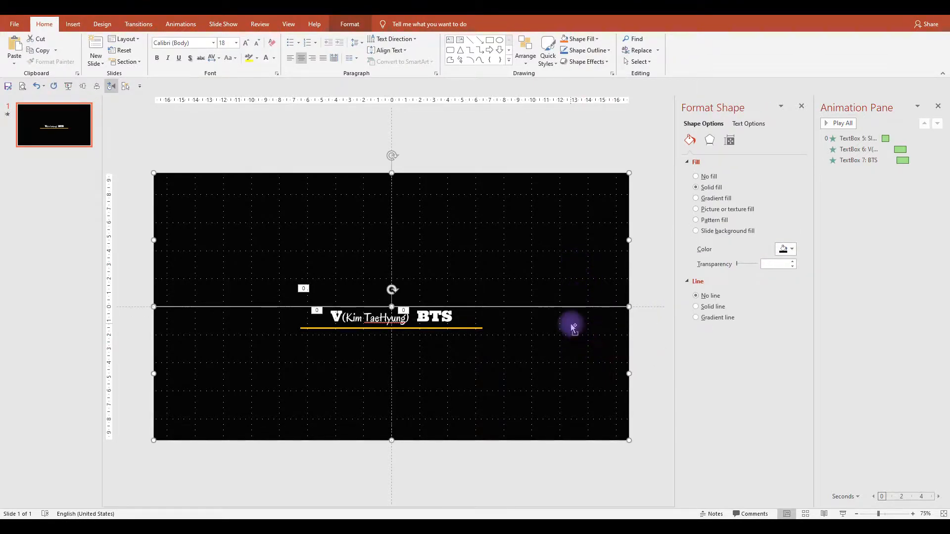
key(ctrl+g)
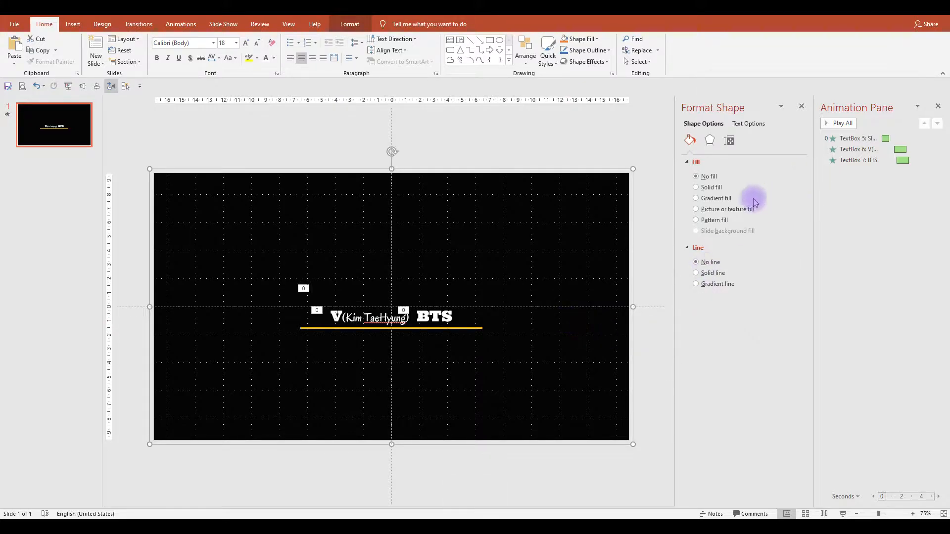
- Duplicate the gold underline and centre the copy horizontally and vertically on the slide
click(125, 86)
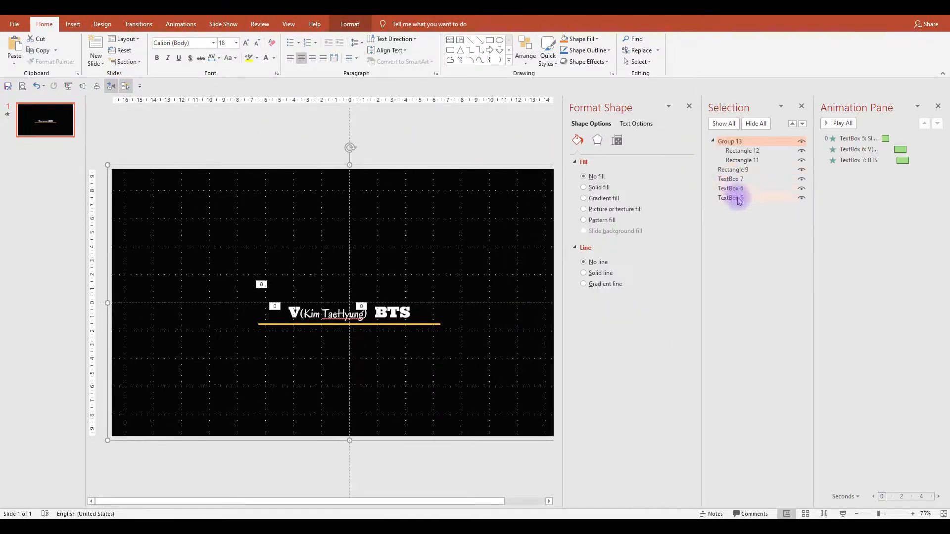
click(741, 170)
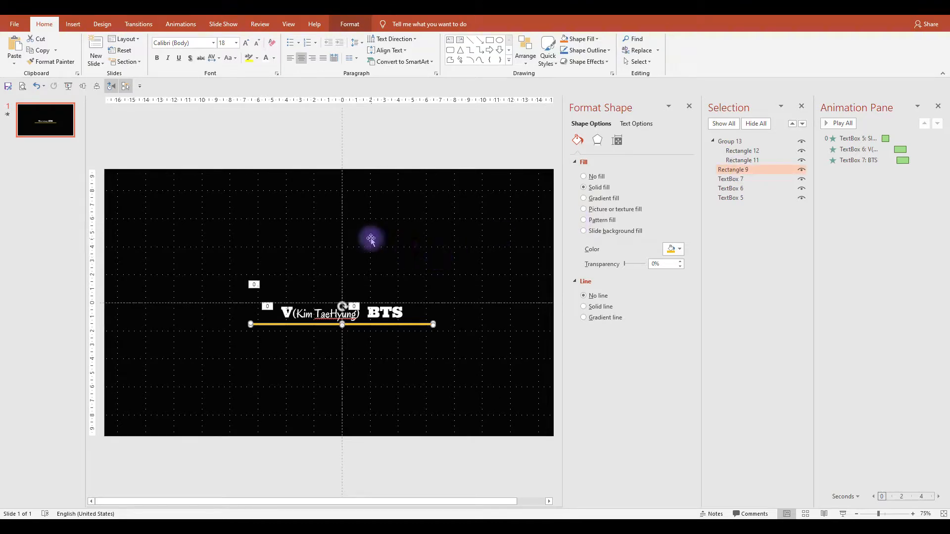
key(ctrl+d)
click(97, 86)
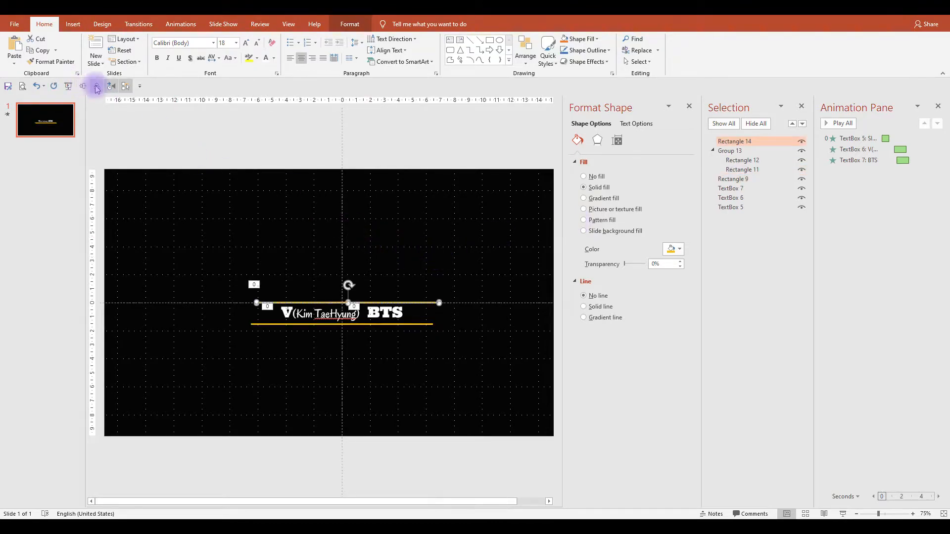
- Fill the centred copy of the line with white and check it in a slide show
click(677, 250)
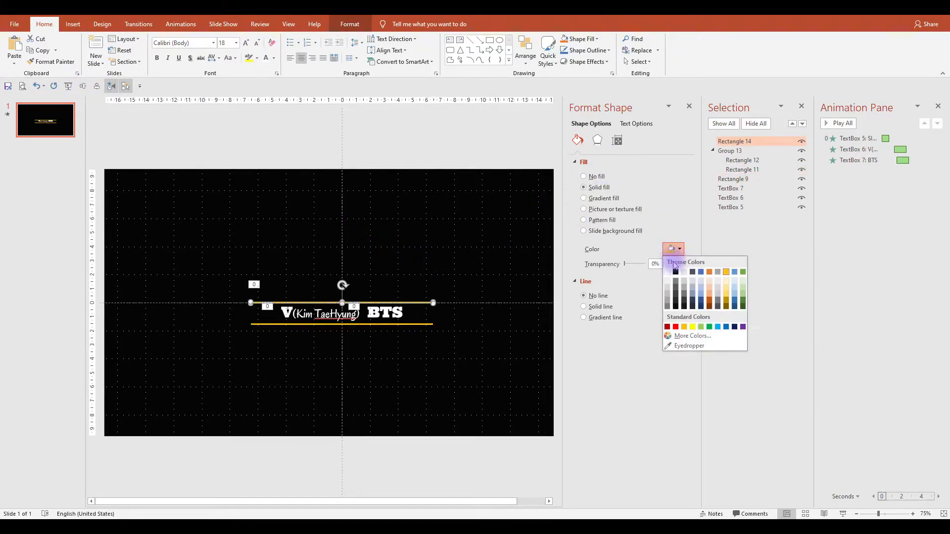
click(668, 272)
click(69, 86)
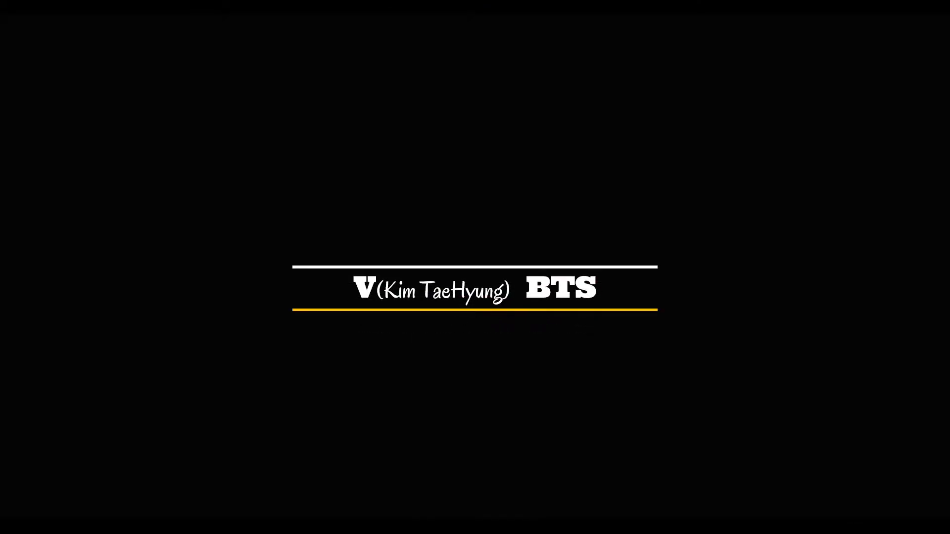
key(Escape)
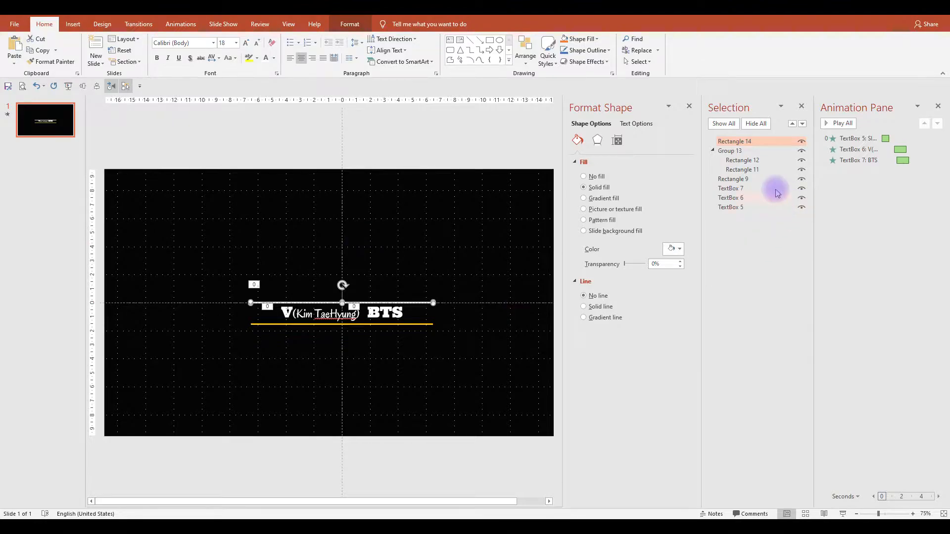
- Apply the Stretch entrance effect to the white line and make it first in the animation order
click(181, 24)
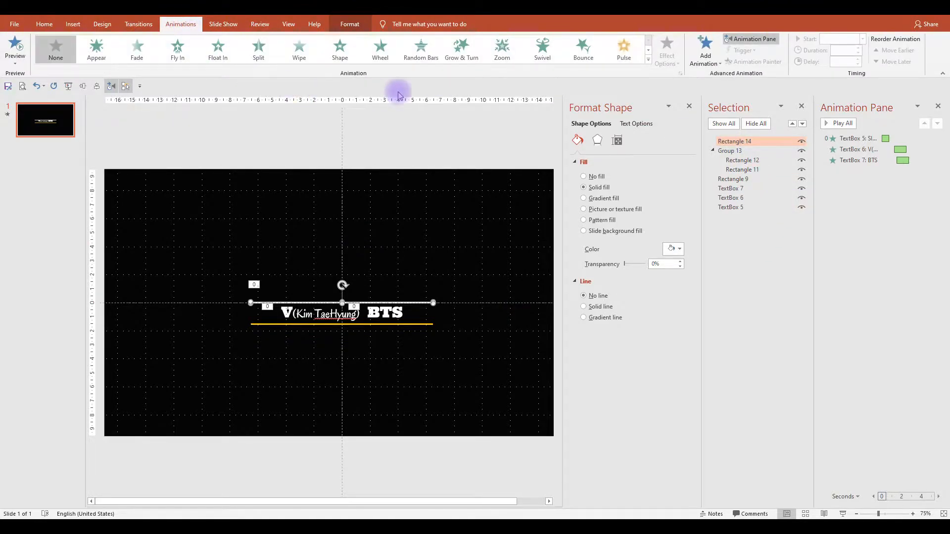
click(648, 62)
click(167, 258)
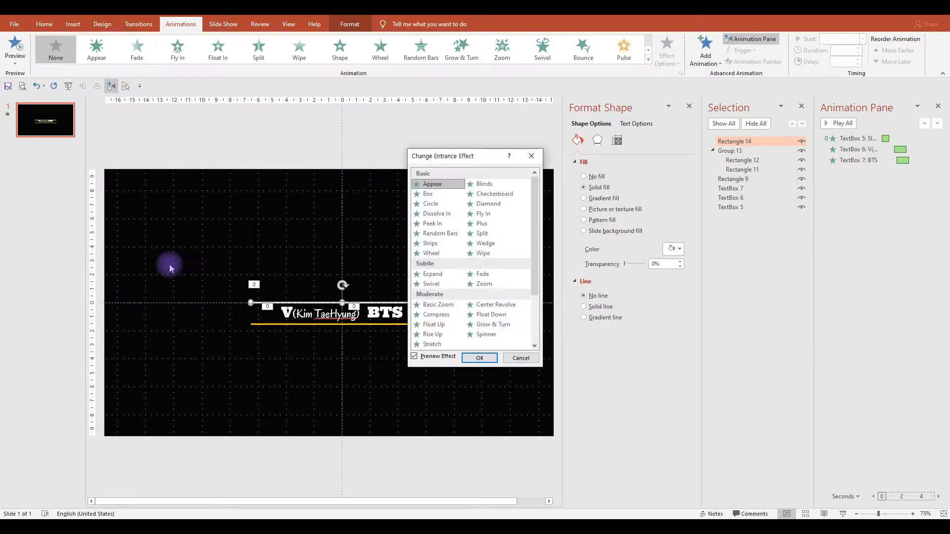
click(432, 344)
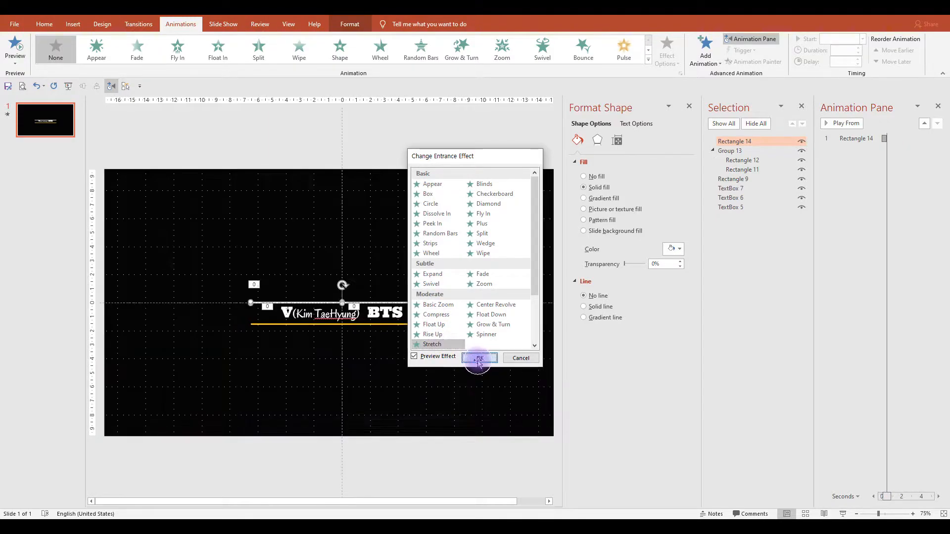
click(479, 357)
drag(847, 173, 835, 136)
- Set the white line's Stretch animation to start With Previous with a 0.75-second duration
right_click(851, 138)
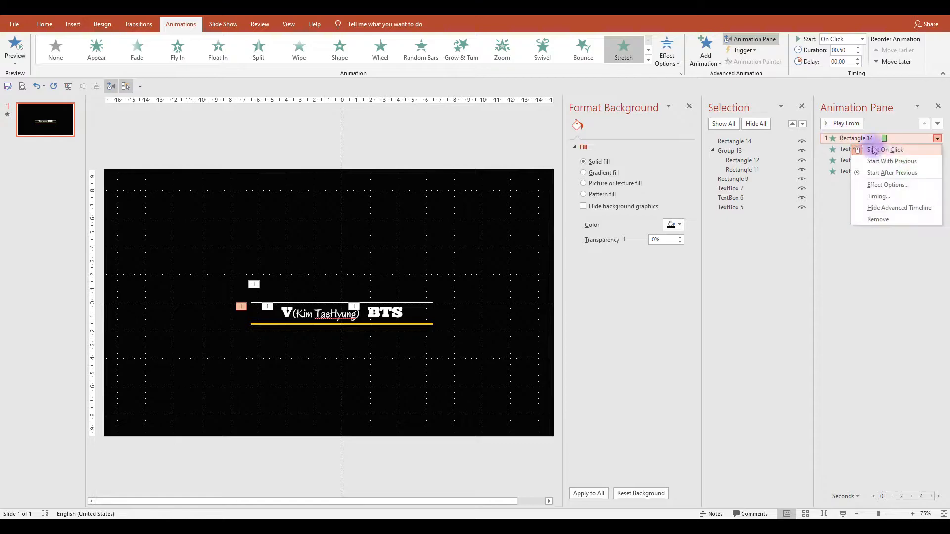
click(871, 155)
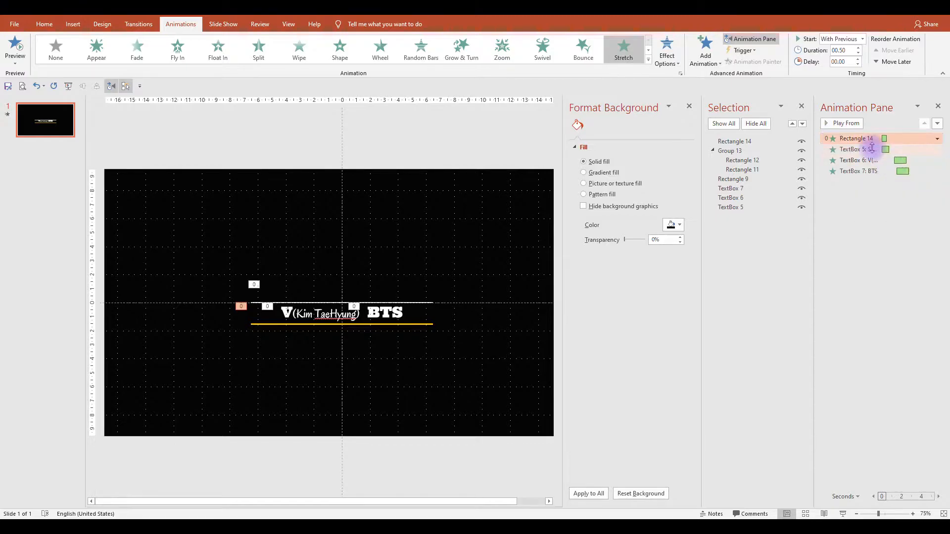
click(858, 47)
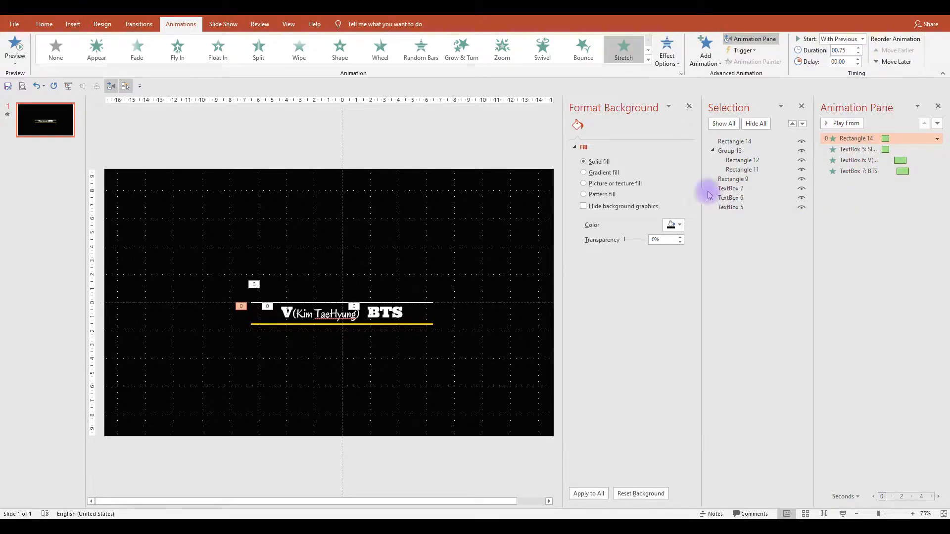
- Add a Spin emphasis to the white line, placed second in the order, starting With Previous and lasting 1.25 seconds
click(704, 56)
click(831, 186)
drag(857, 183, 847, 155)
right_click(848, 153)
click(871, 170)
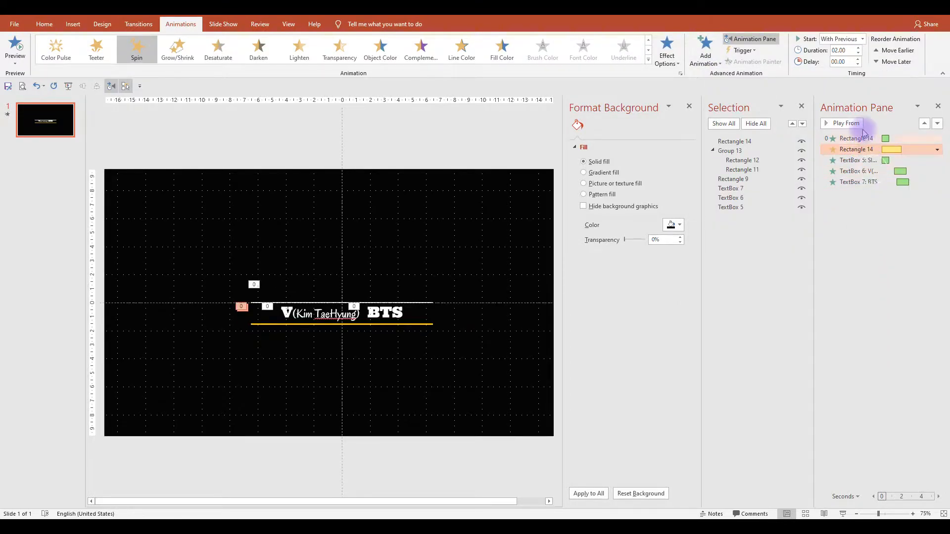
triple_click(857, 53)
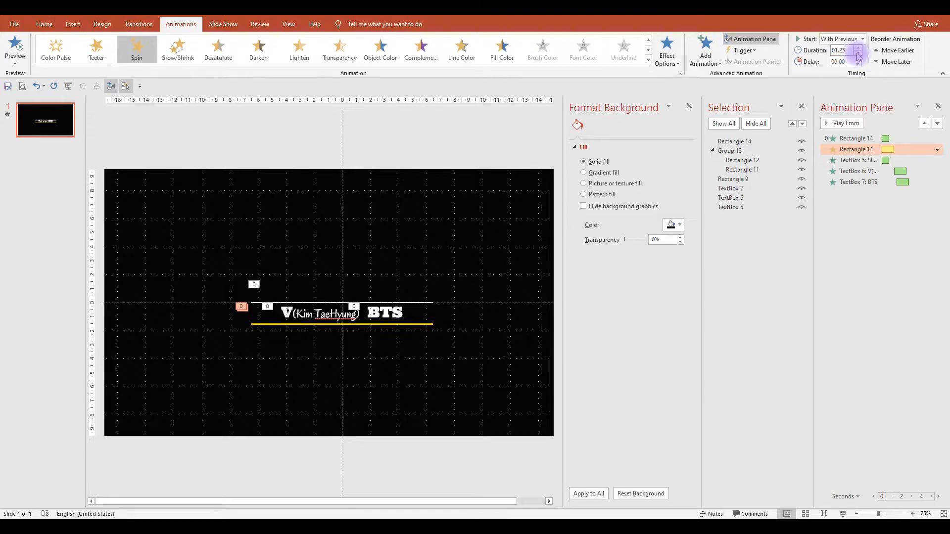
- Set the white line's Spin to 180° clockwise with a 1.25-second smooth end
double_click(861, 151)
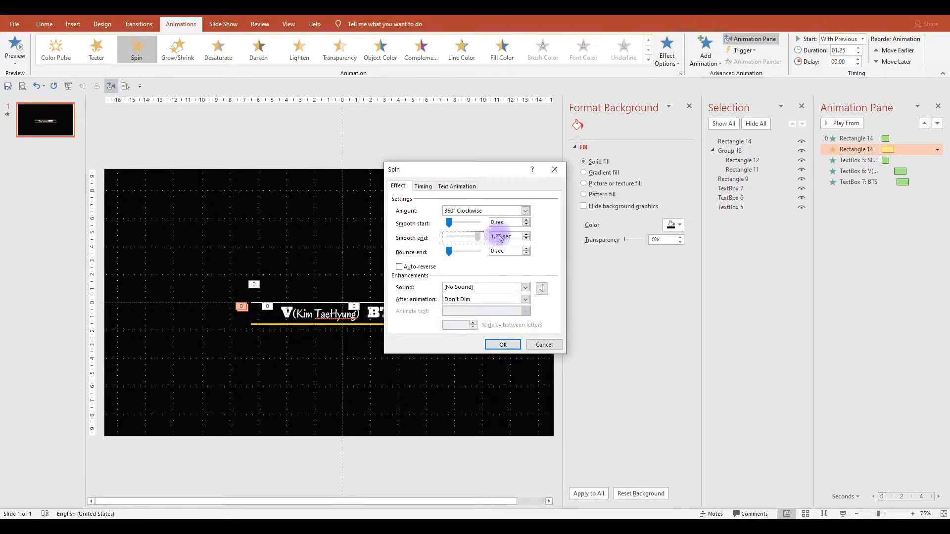
click(485, 211)
click(470, 267)
text(180)
key(Return)
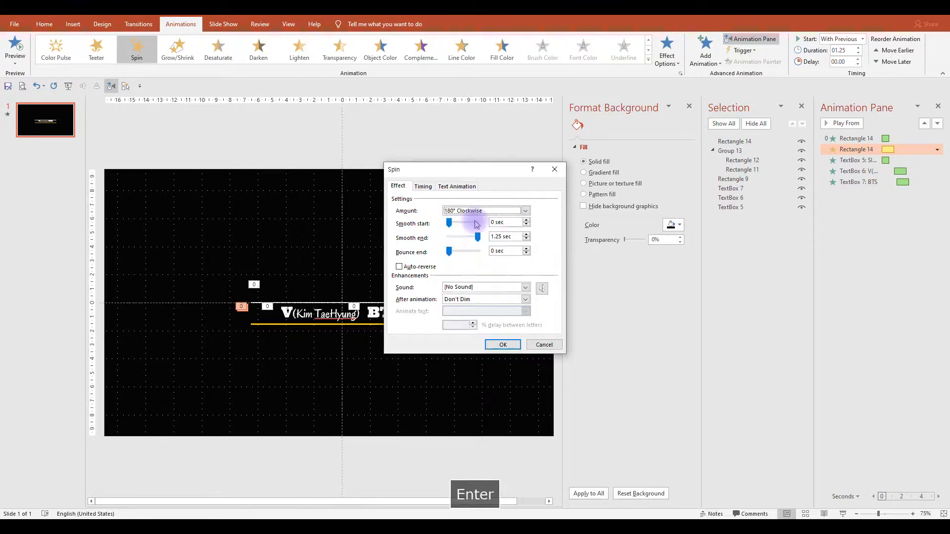
click(511, 343)
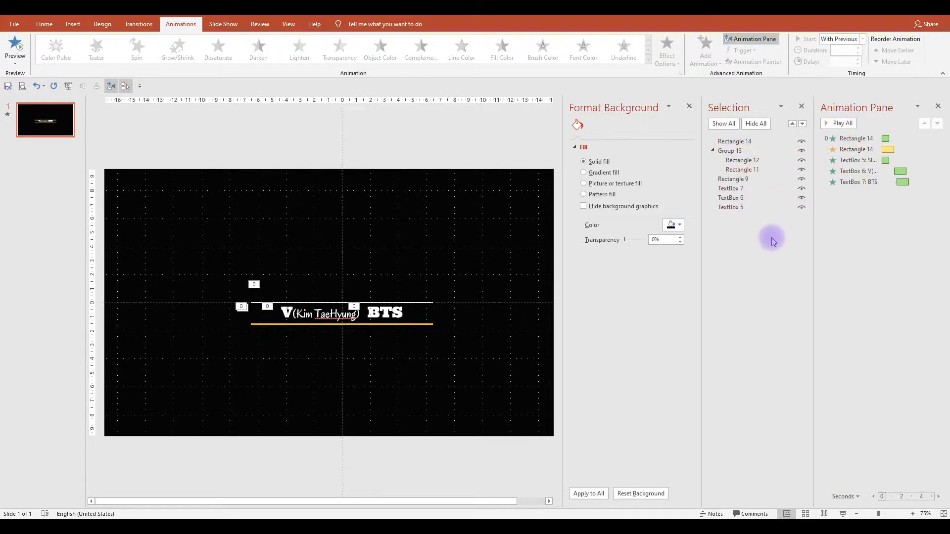
- Apply a Spin emphasis to the rectangle group, third in the order, starting With Previous and lasting 1.25 seconds
click(730, 150)
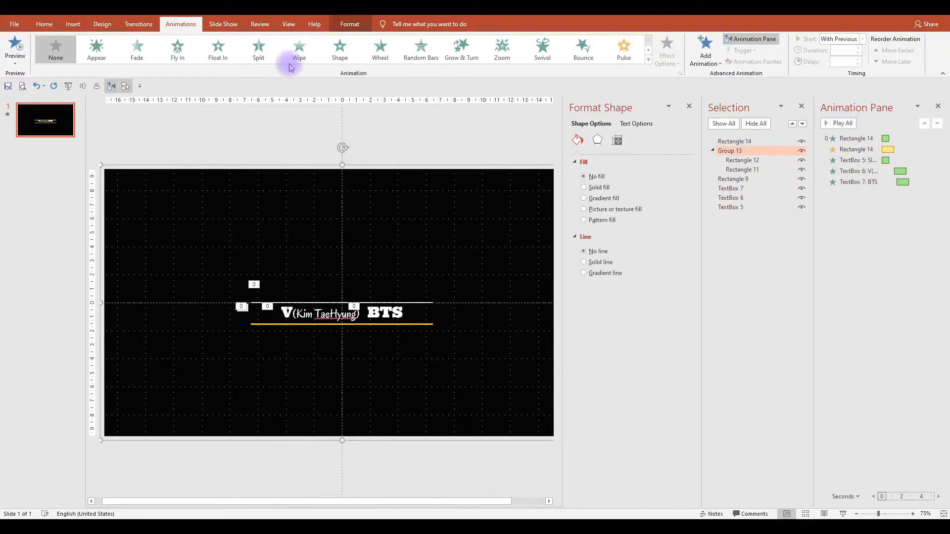
click(647, 59)
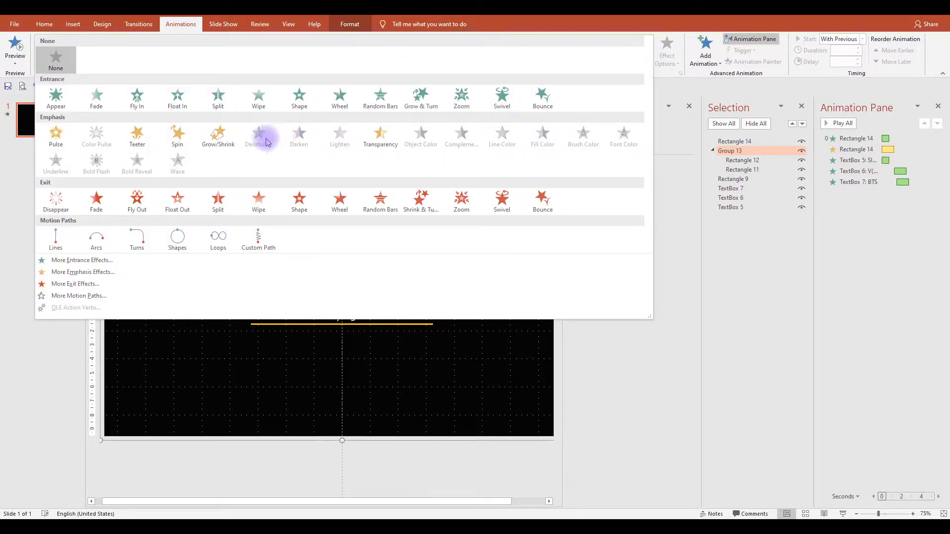
click(177, 136)
drag(863, 192, 848, 158)
right_click(851, 161)
click(867, 182)
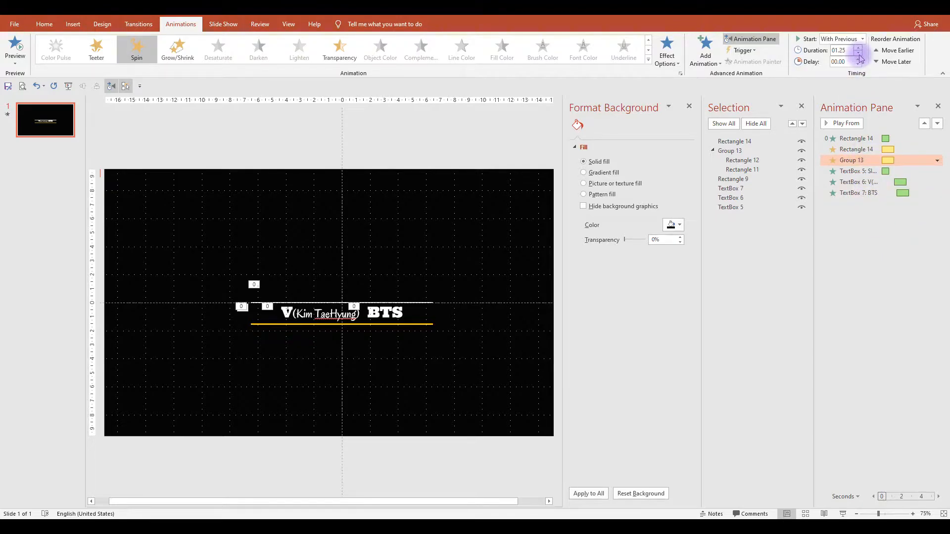
- Set the rectangle group's Spin to 180° clockwise with a 1.25-second smooth end
double_click(817, 159)
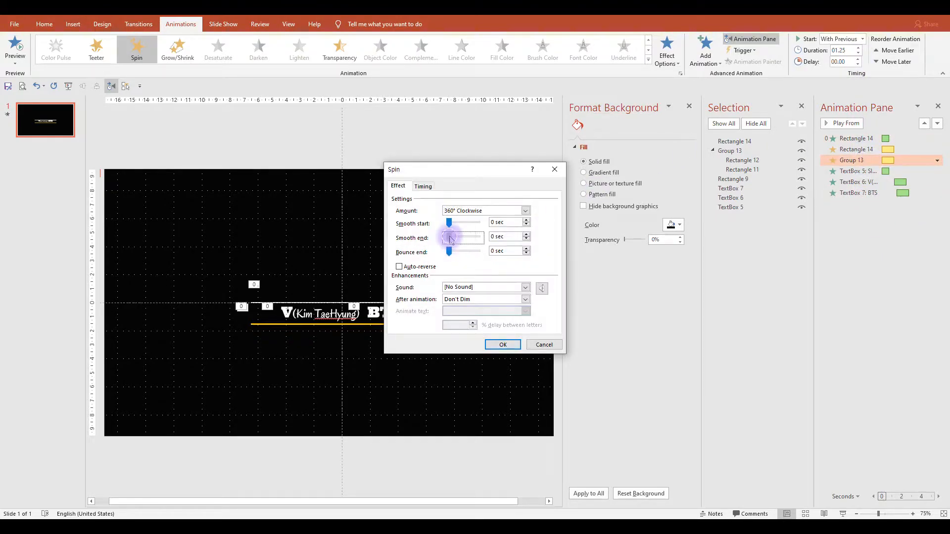
click(489, 210)
click(483, 267)
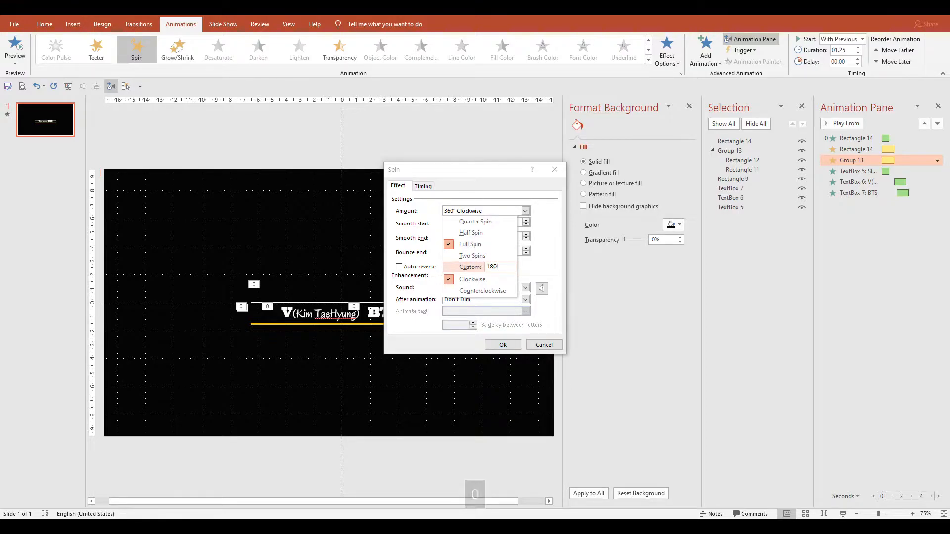
text(180)
key(Return)
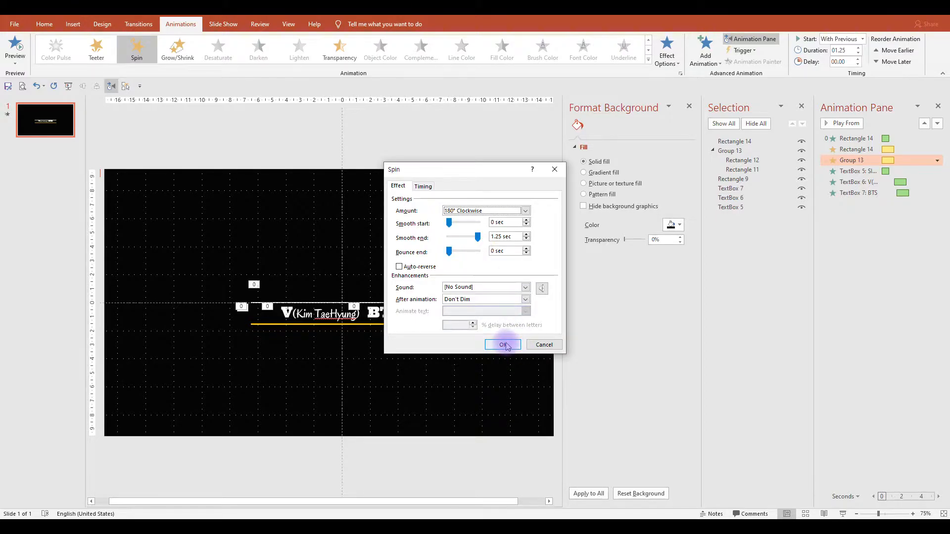
click(503, 345)
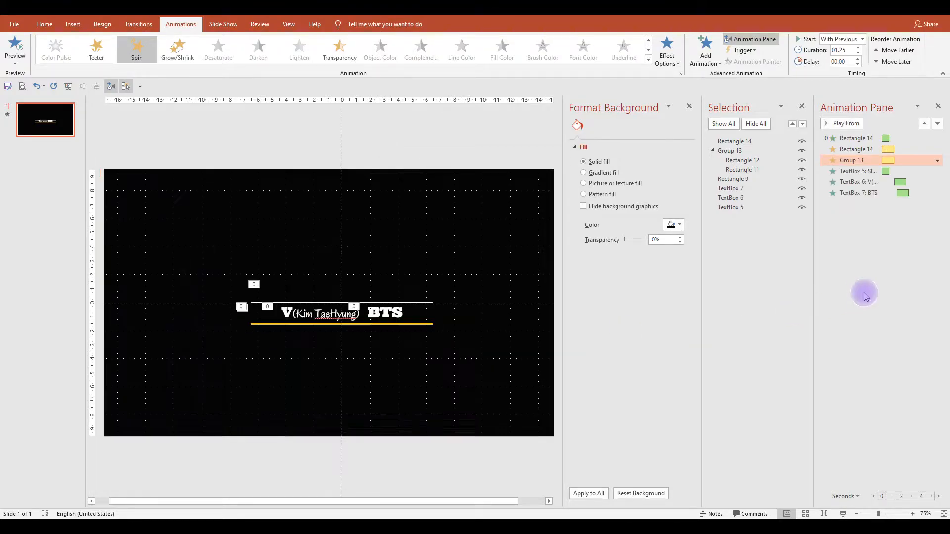
- Preview the slide's animations, slightly lengthen the white line's Stretch animation and play all the animations again
click(844, 123)
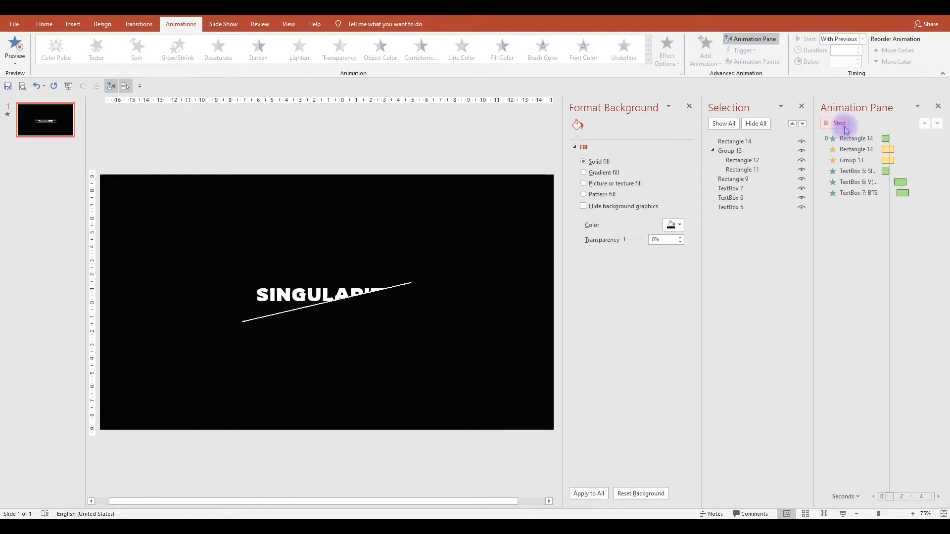
click(843, 140)
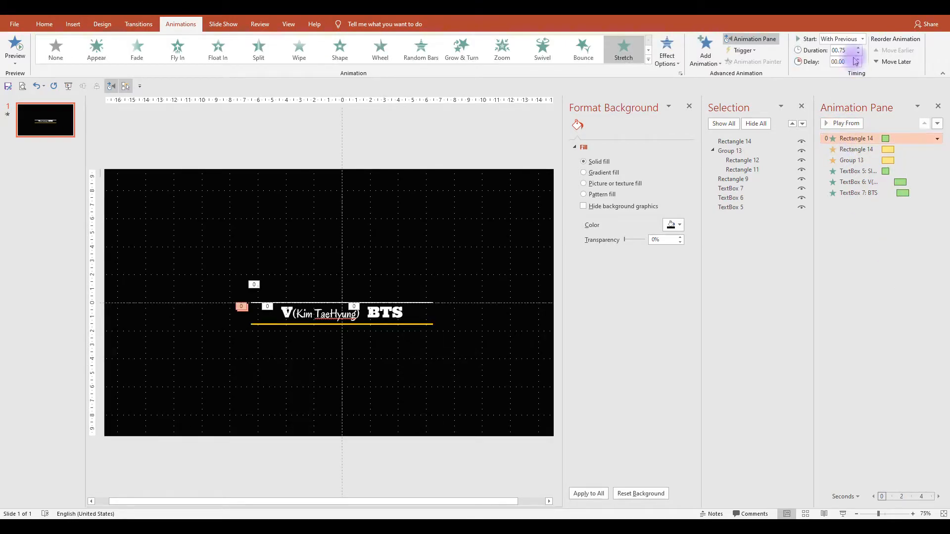
click(840, 123)
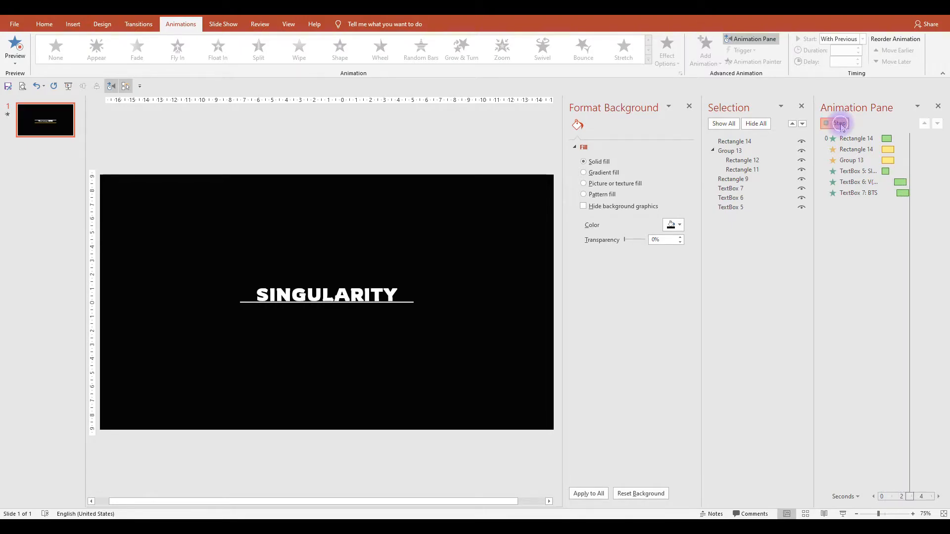
click(841, 124)
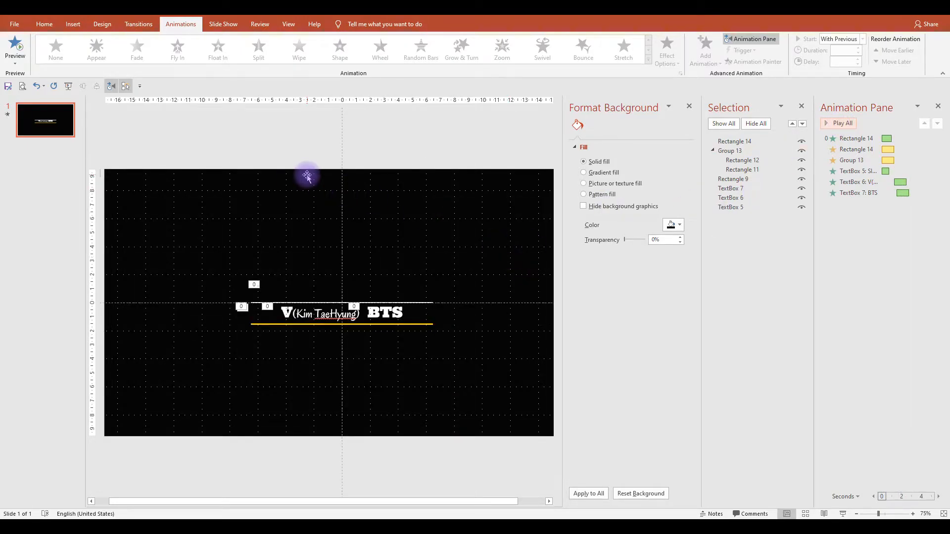
key(Escape)
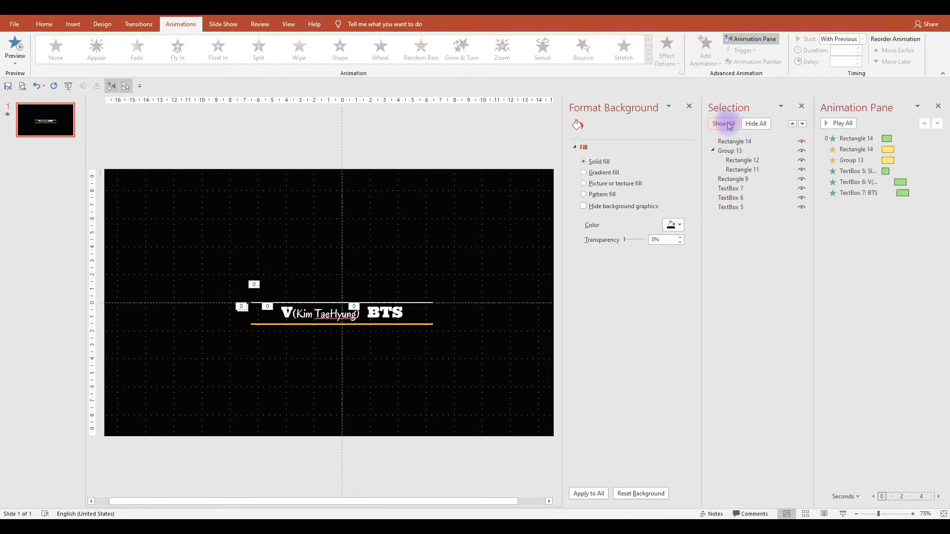
- Hide all objects on the slide
click(755, 124)
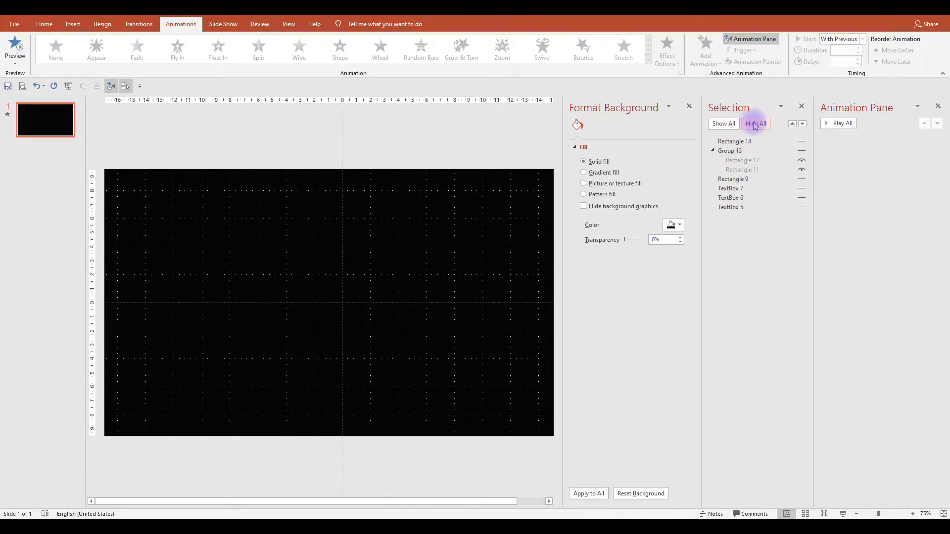
- Show the three title texts and the gold underline on the slide, leaving the mask rectangles and white line hidden
click(802, 188)
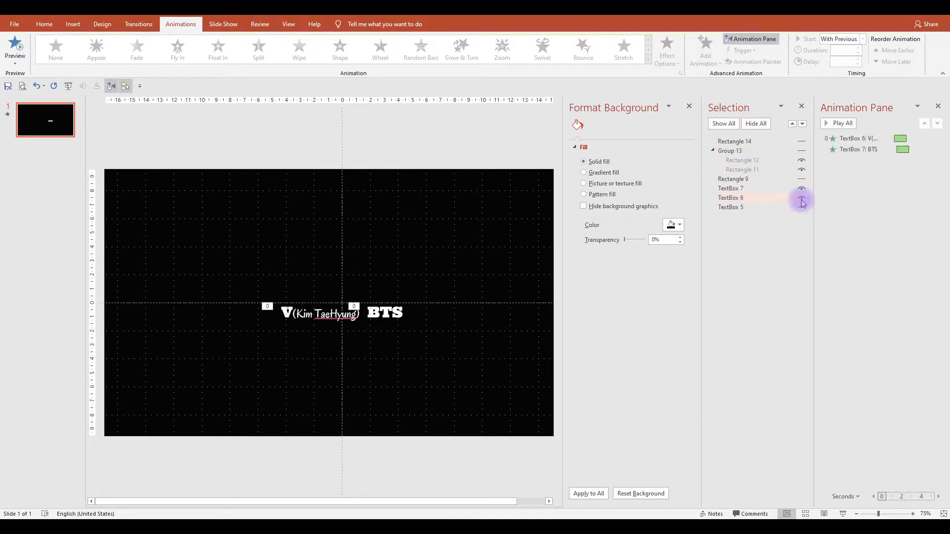
click(802, 207)
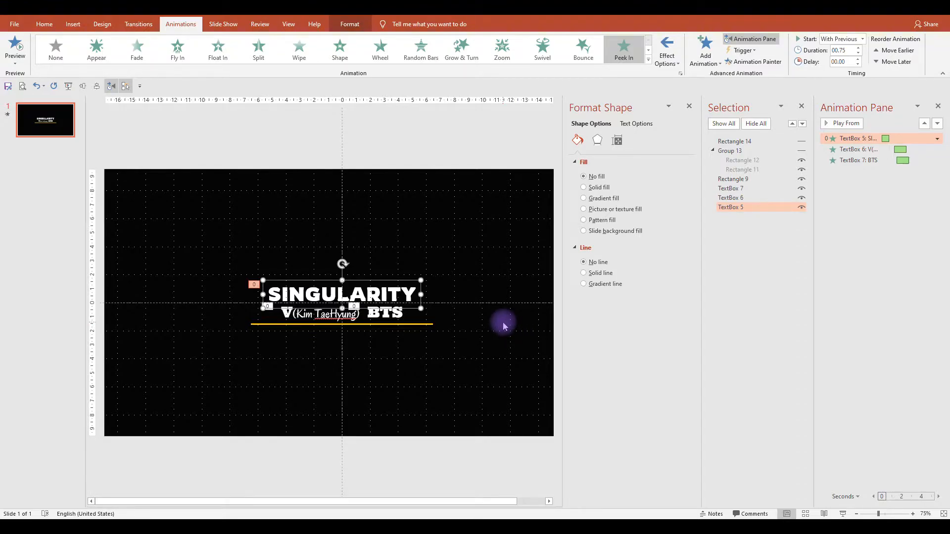
scroll(503, 325, up, 5)
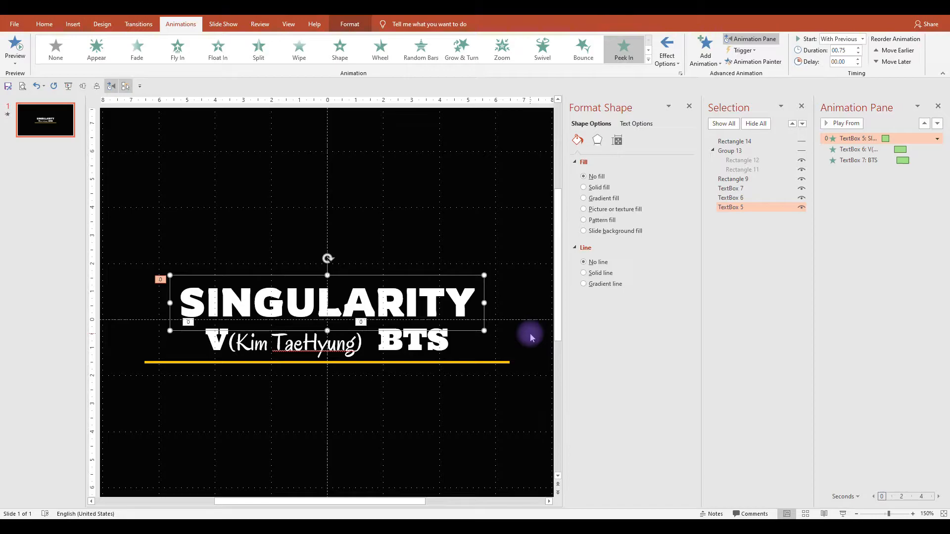
click(515, 396)
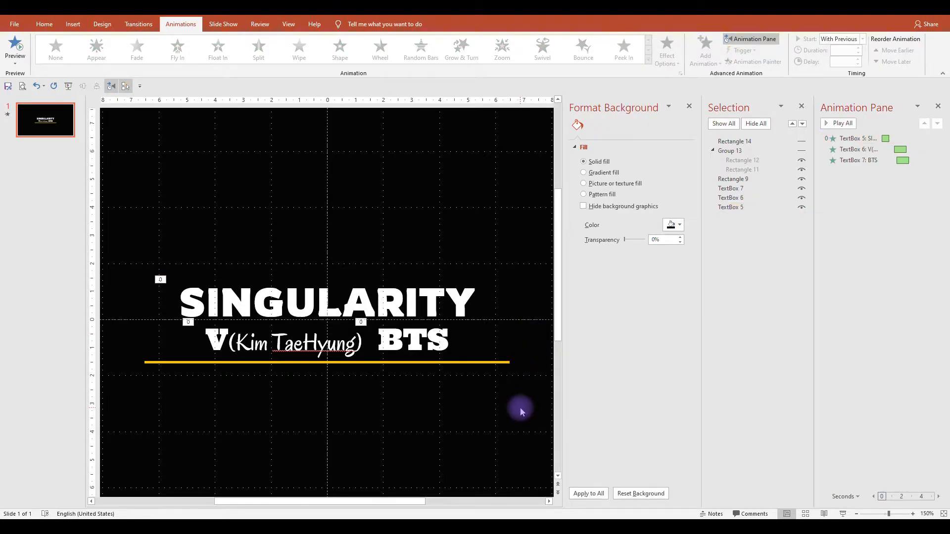
- Nudge the three title texts and the gold underline slightly upward together
drag(528, 414, 91, 210)
key(Up)
key(Up)
key(Up)
key(Up)
key(Up)
key(Up)
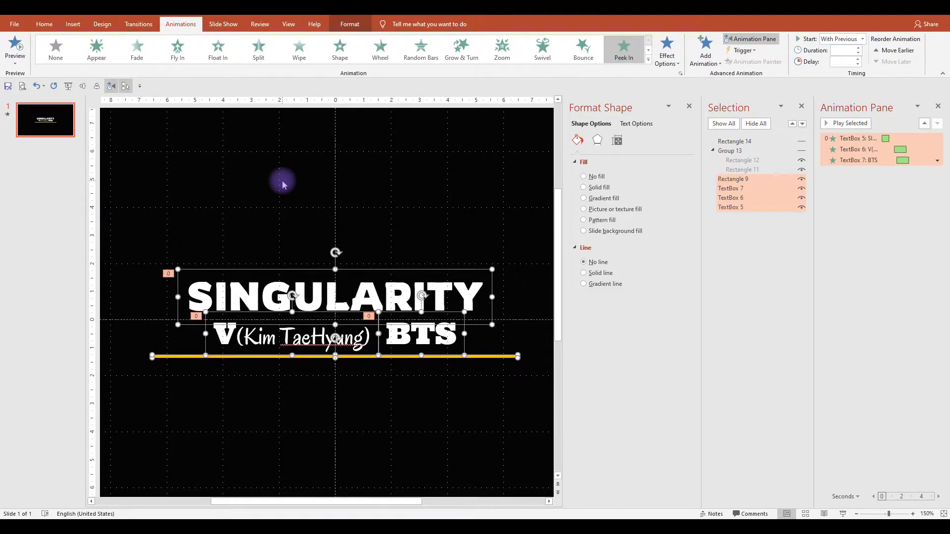
key(Up)
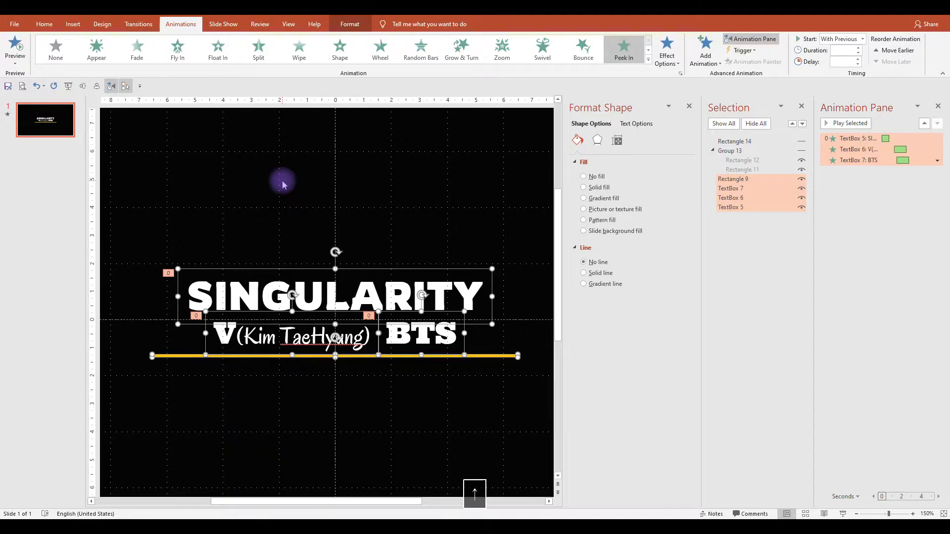
click(844, 255)
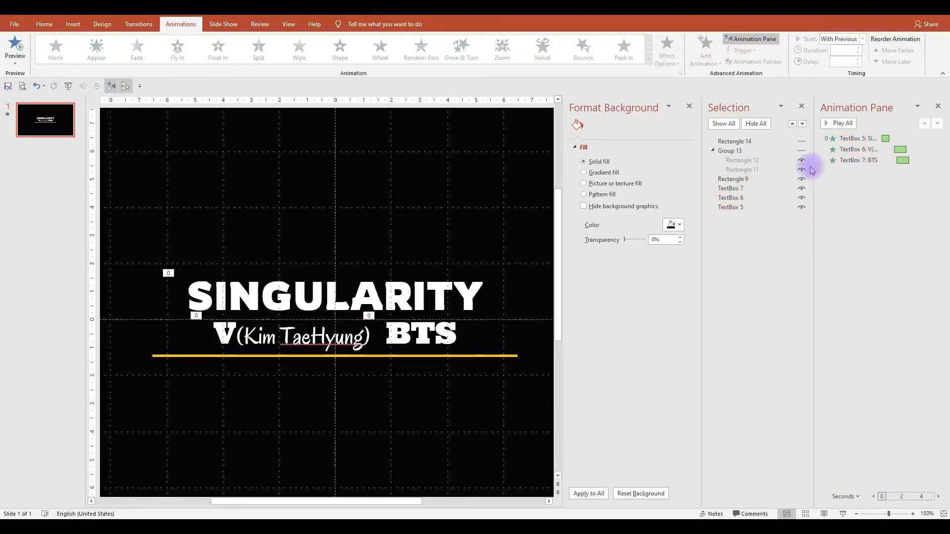
- Play all the animations with every object shown again, and duplicate the slide
click(735, 123)
click(836, 123)
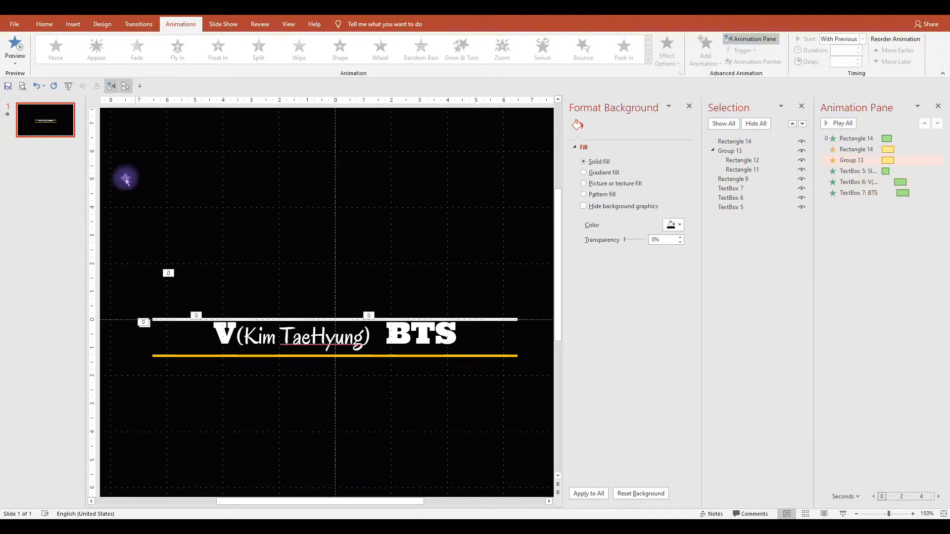
key(ctrl+d)
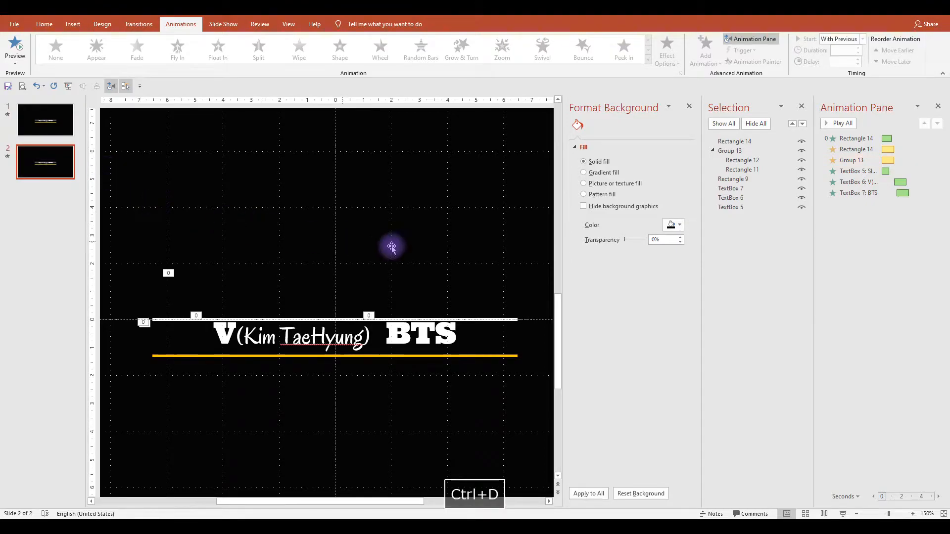
- On the duplicate slide, ungroup the two mask rectangles and group them again together with the white line
click(439, 237)
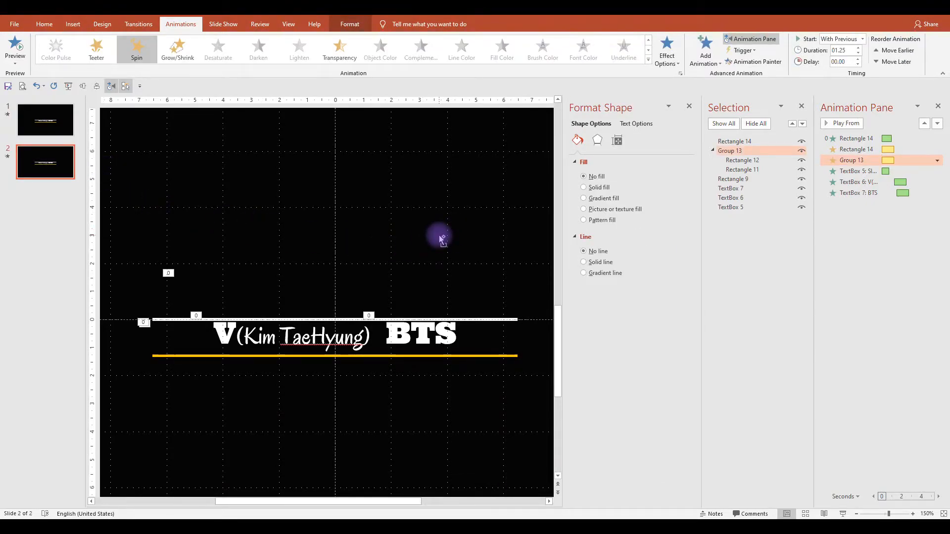
scroll(441, 239, down, 8)
ctrl+click(454, 342)
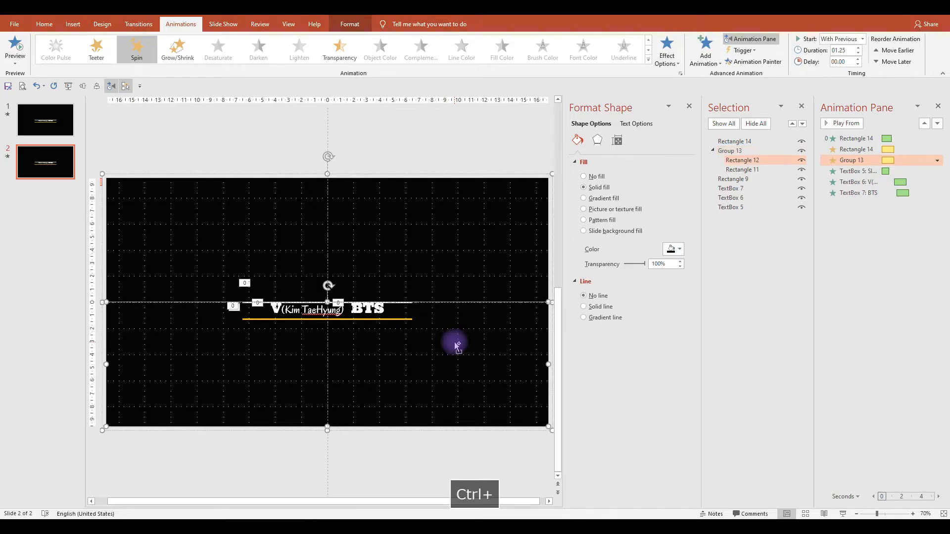
click(480, 119)
click(425, 196)
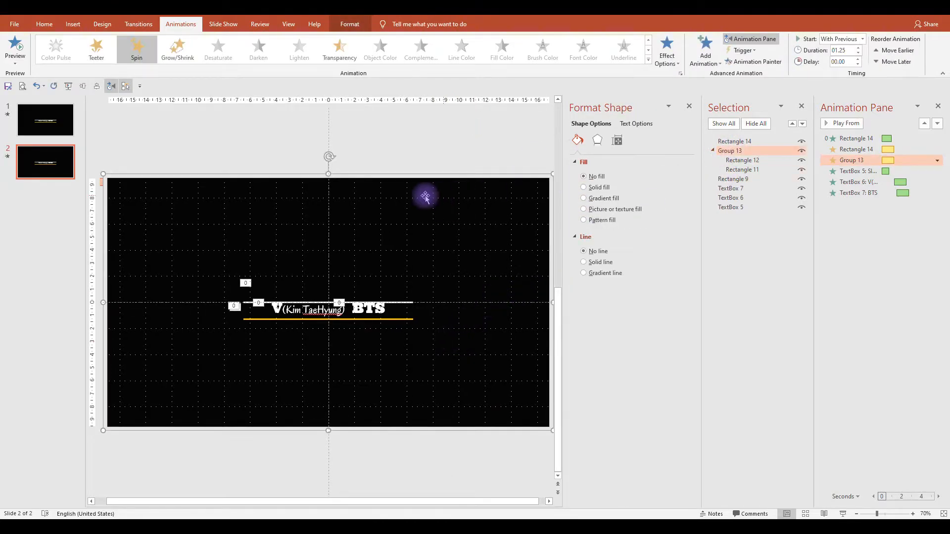
key(ctrl+shift+g)
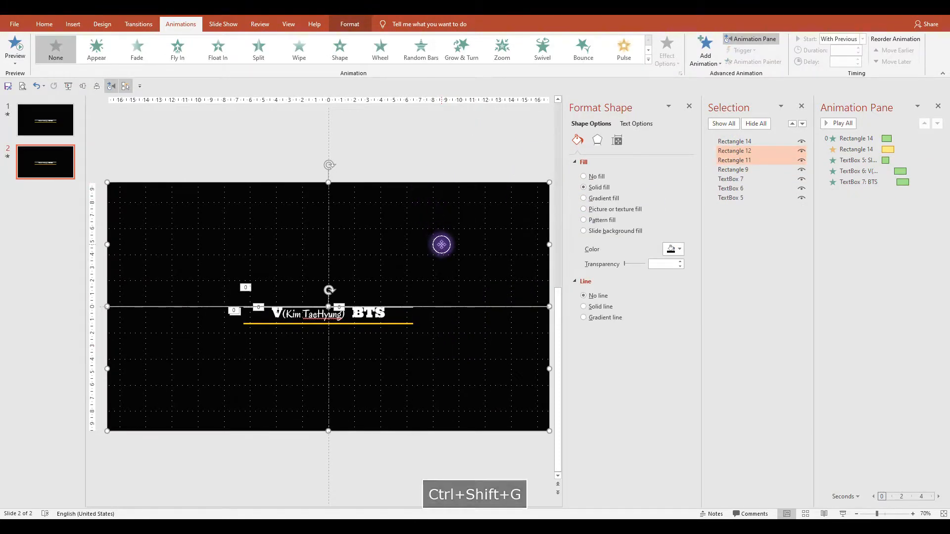
ctrl+click(732, 142)
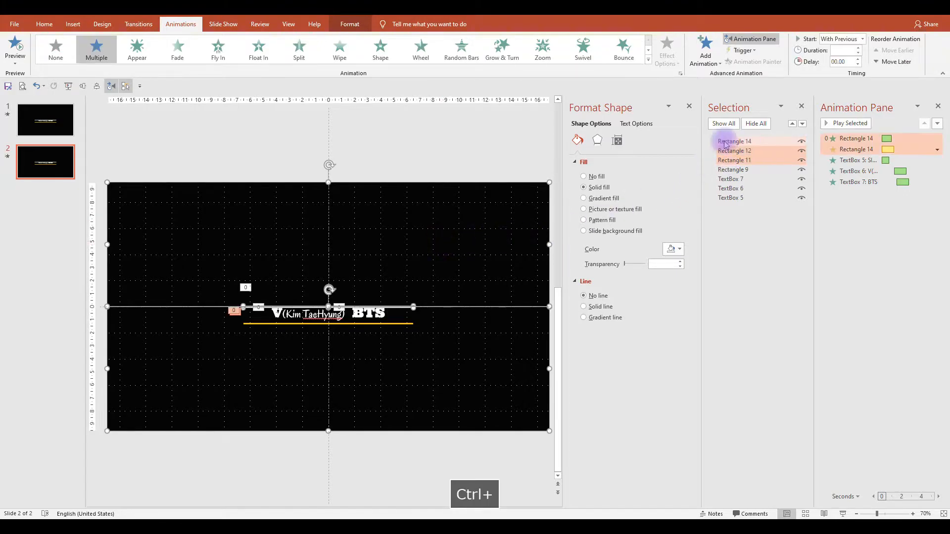
key(ctrl+g)
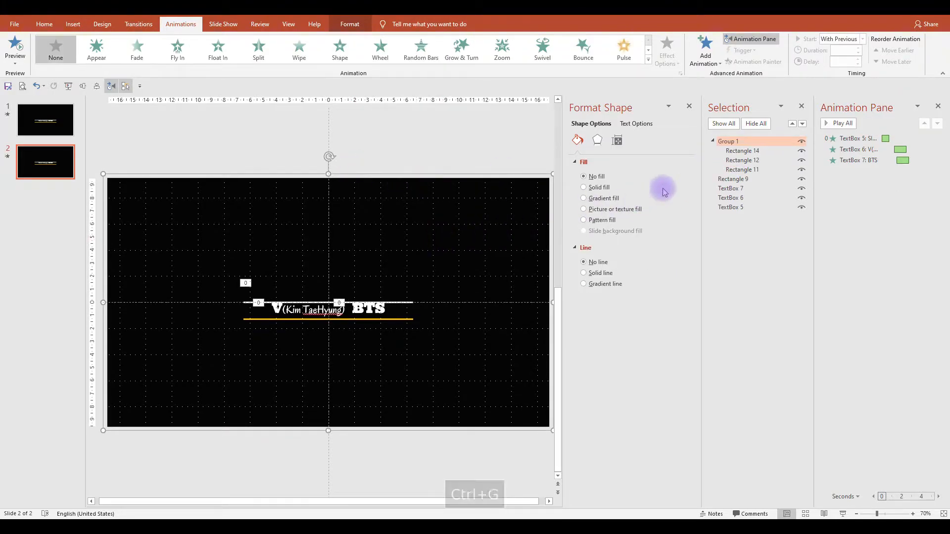
- Set the lower mask rectangle's transparency to 0%, and bring the upper one in front of it with 100% transparency
click(739, 160)
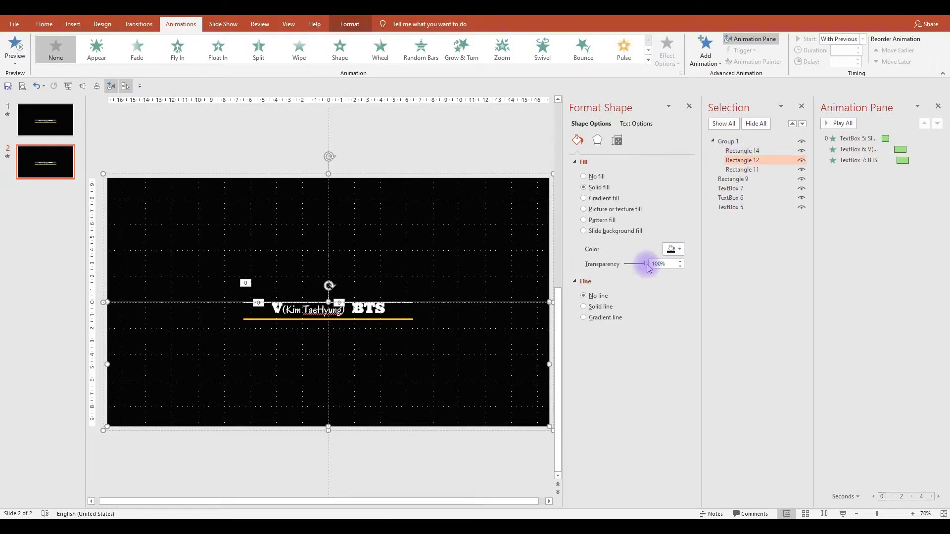
drag(647, 265, 617, 264)
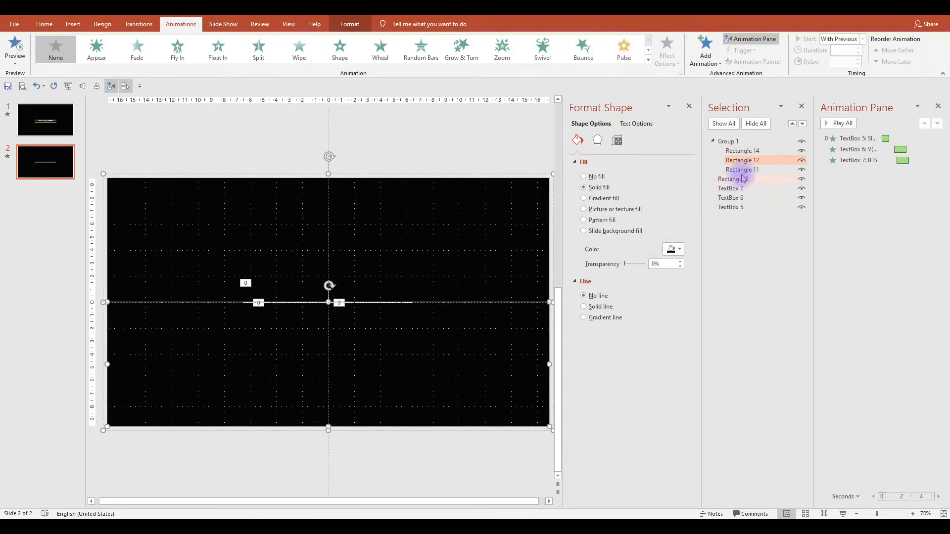
drag(745, 174, 741, 158)
drag(626, 268, 653, 266)
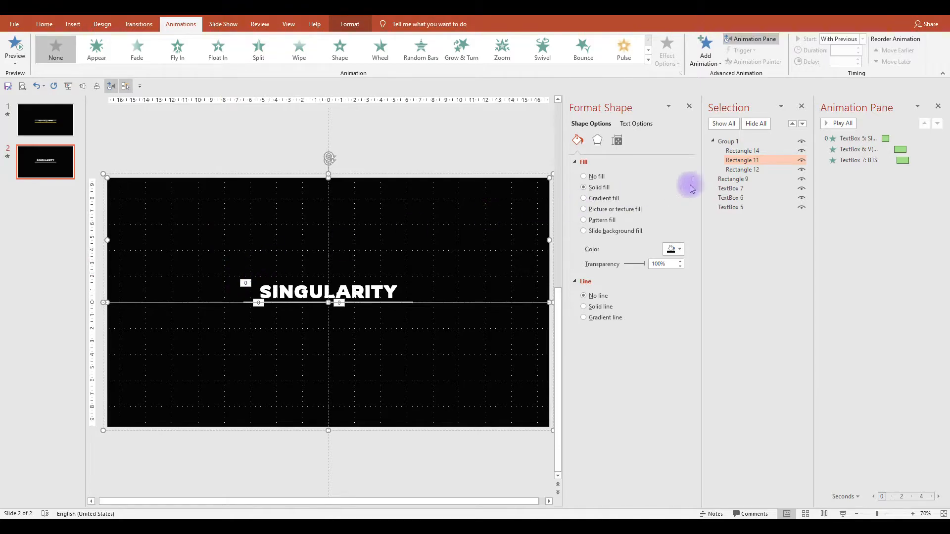
- Copy the new group of white line and masks onto slide 1 and center it on the slide
click(725, 142)
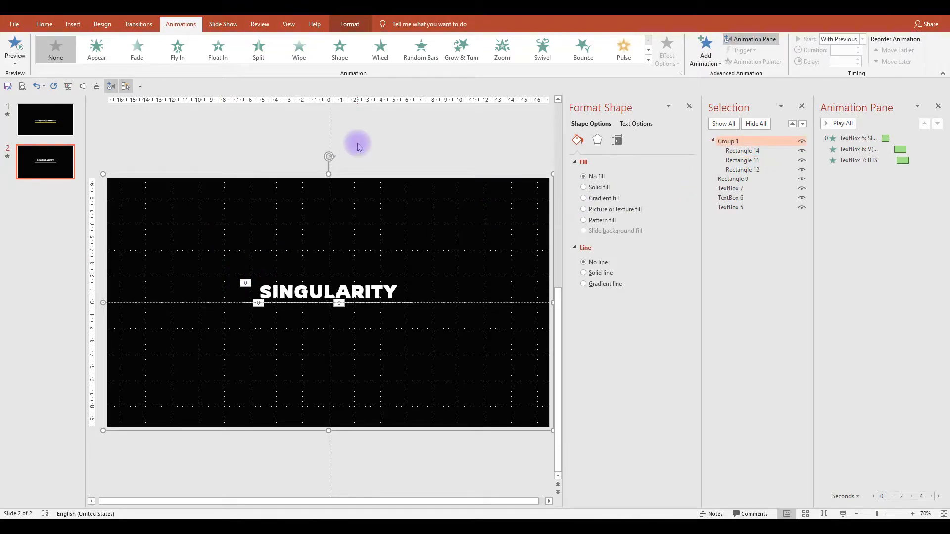
key(ctrl+c)
click(33, 106)
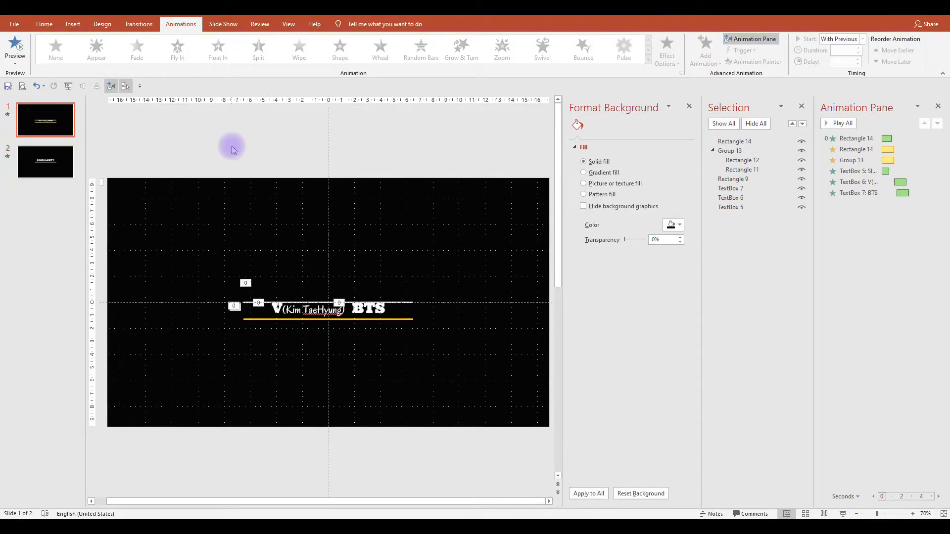
key(ctrl+v)
click(83, 86)
click(97, 86)
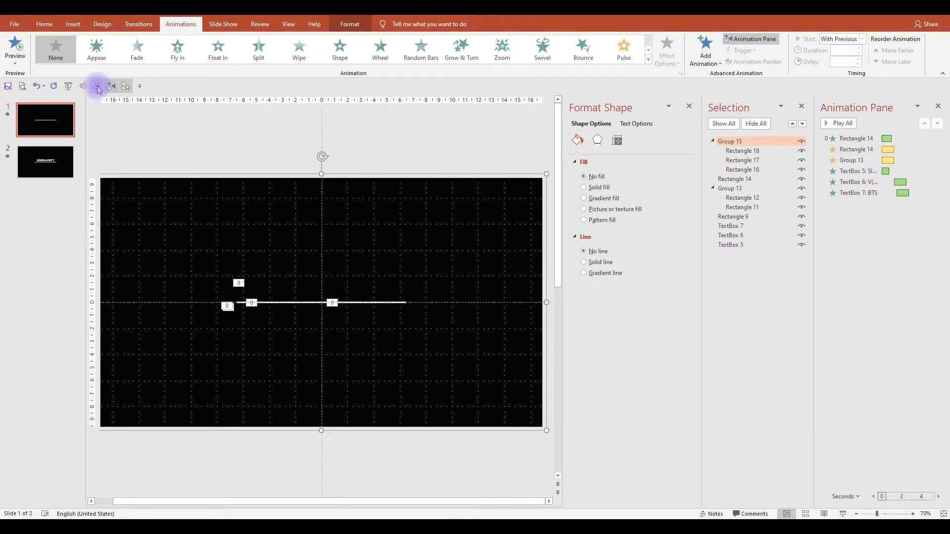
- Give the pasted group an Appear entrance, With Previous, delayed 1.25 seconds and ordered directly after the SINGULARITY text's animation
click(96, 49)
right_click(849, 203)
click(867, 227)
drag(863, 204, 857, 184)
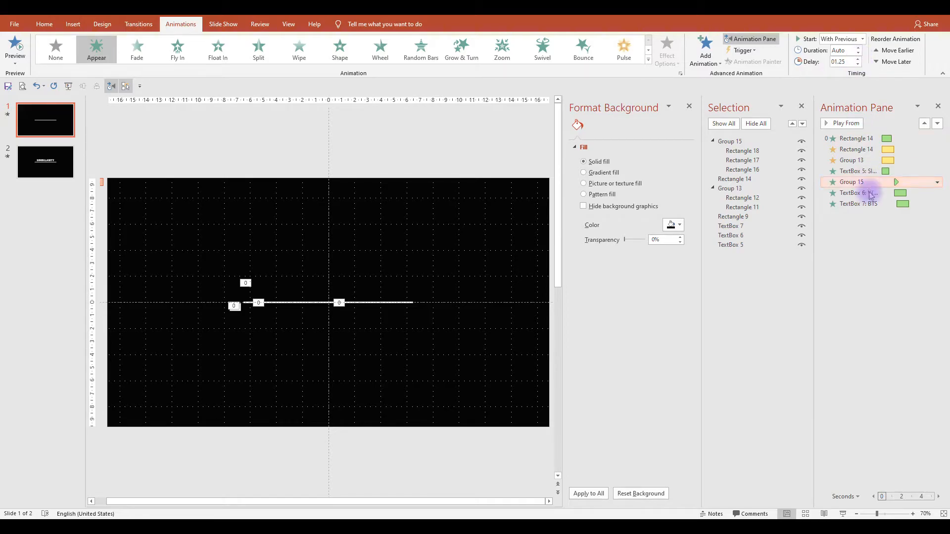
- Add a Disappear exit to the original mask group, With Previous with a 1.25-second delay, ordered just before the pasted group's Appear
click(733, 188)
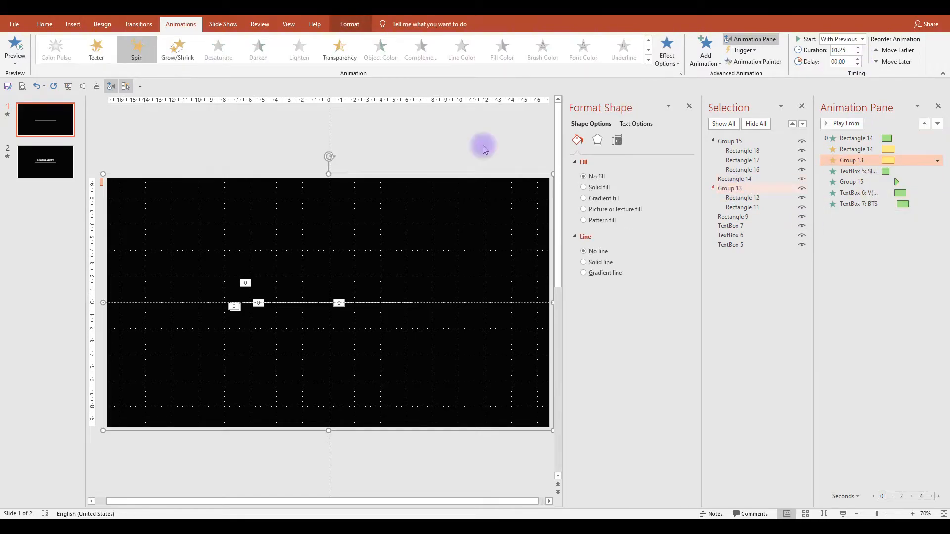
click(699, 65)
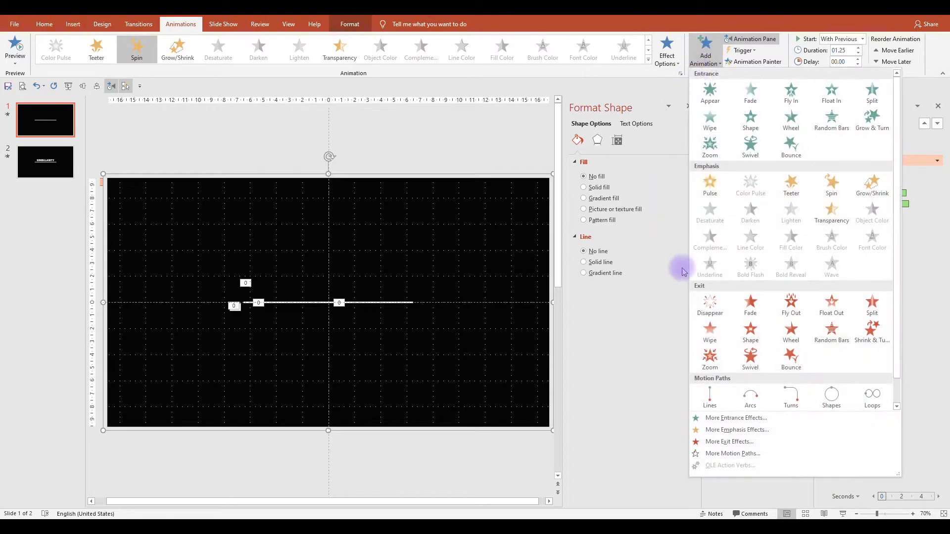
click(715, 302)
drag(854, 201, 851, 182)
right_click(850, 182)
click(875, 202)
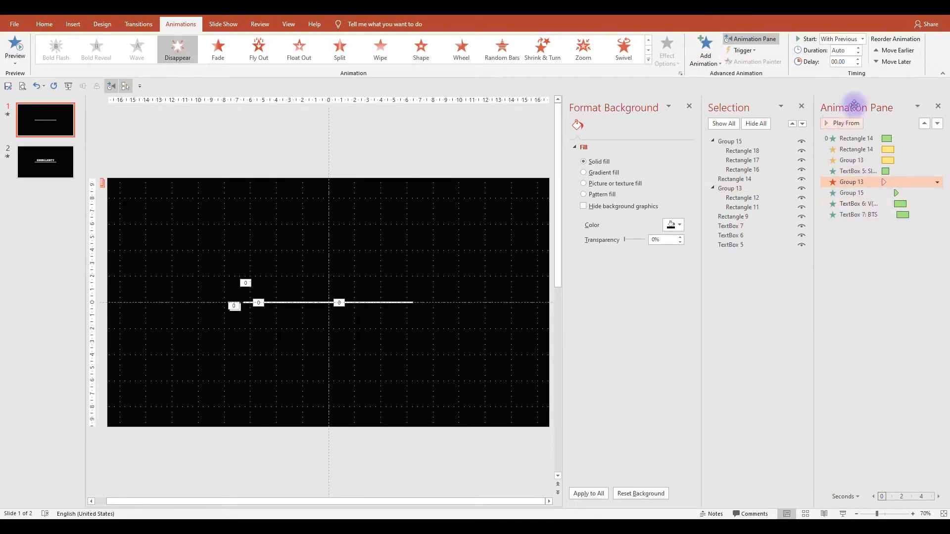
click(857, 61)
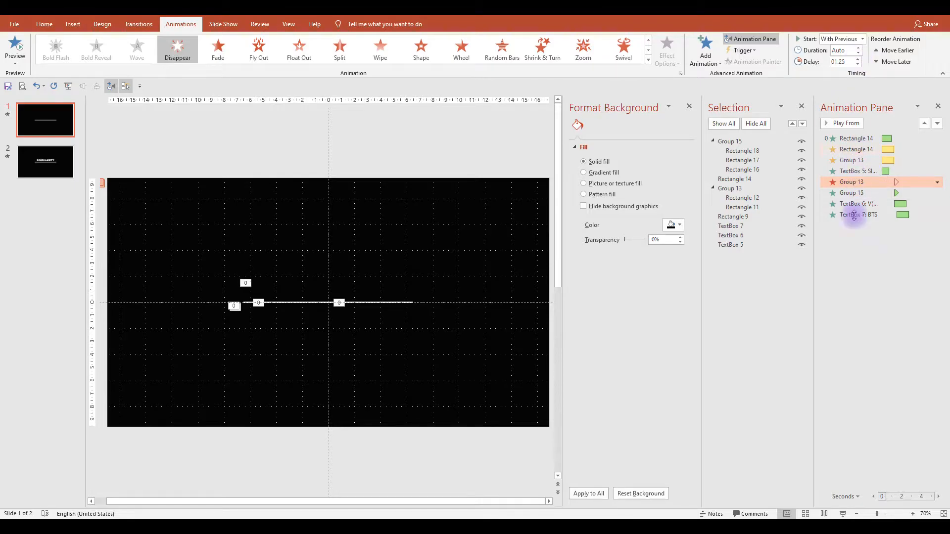
- Add a Disappear exit to the original white line before the mask group's exit, With Previous, delayed 1.25 seconds, and play the animations
click(750, 178)
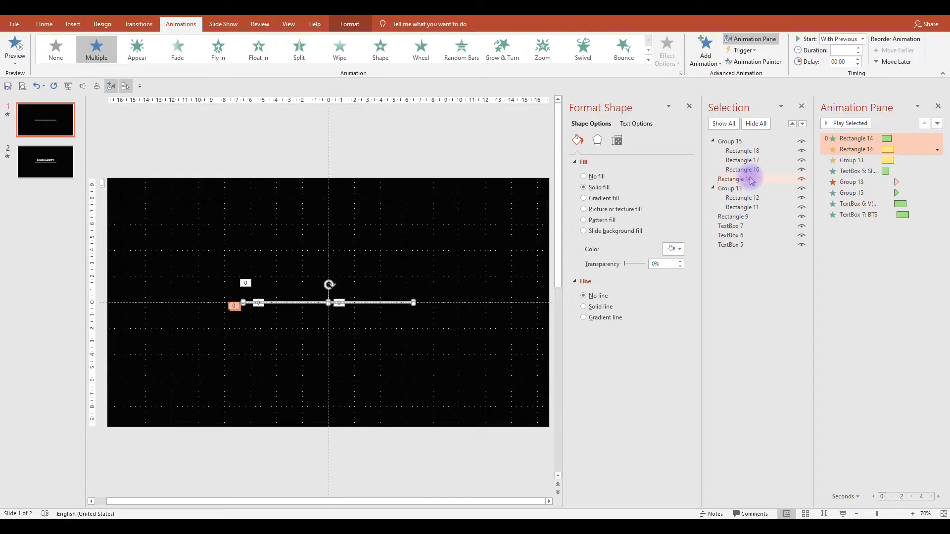
click(704, 52)
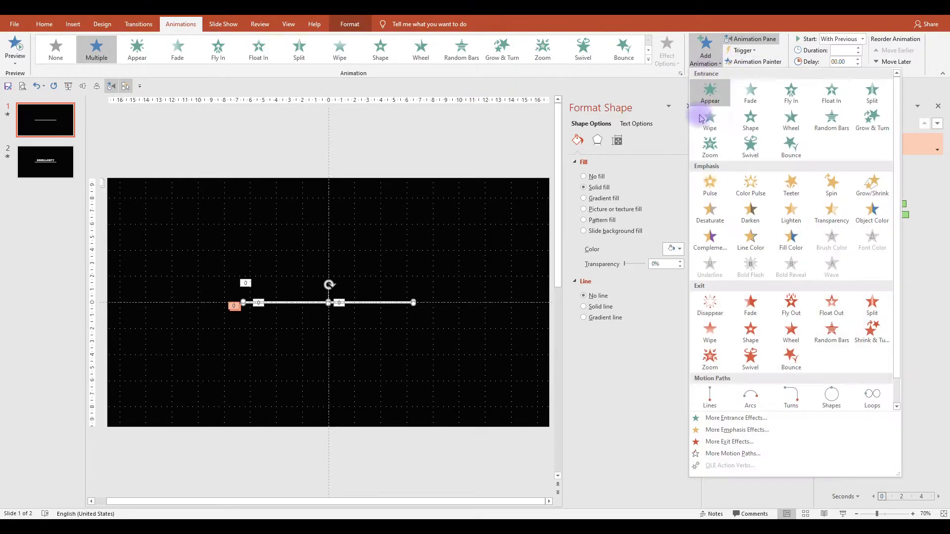
click(707, 304)
drag(863, 223, 847, 183)
right_click(851, 184)
click(866, 204)
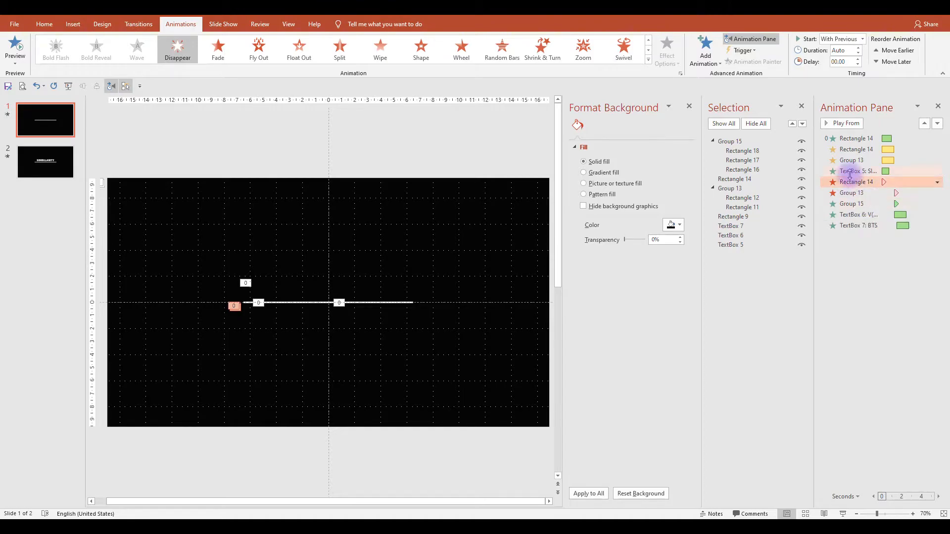
click(858, 60)
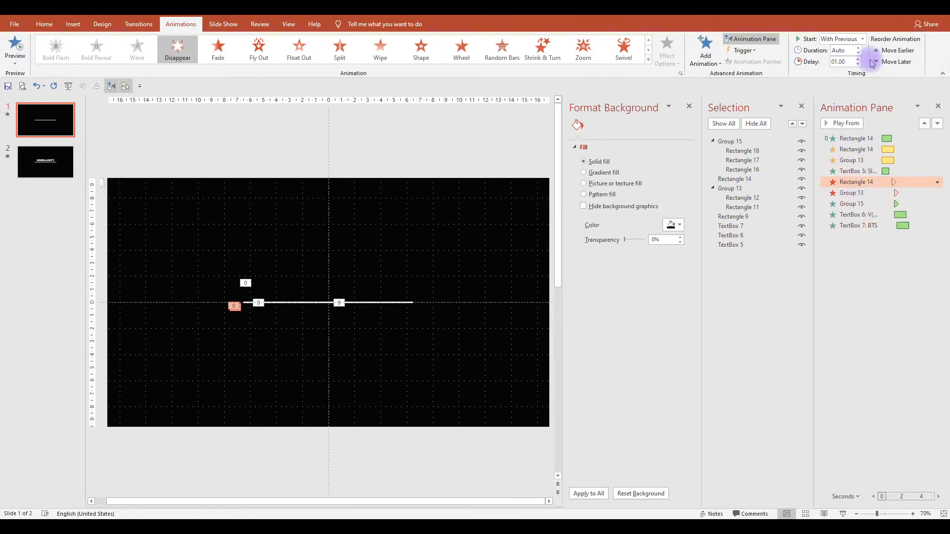
click(845, 124)
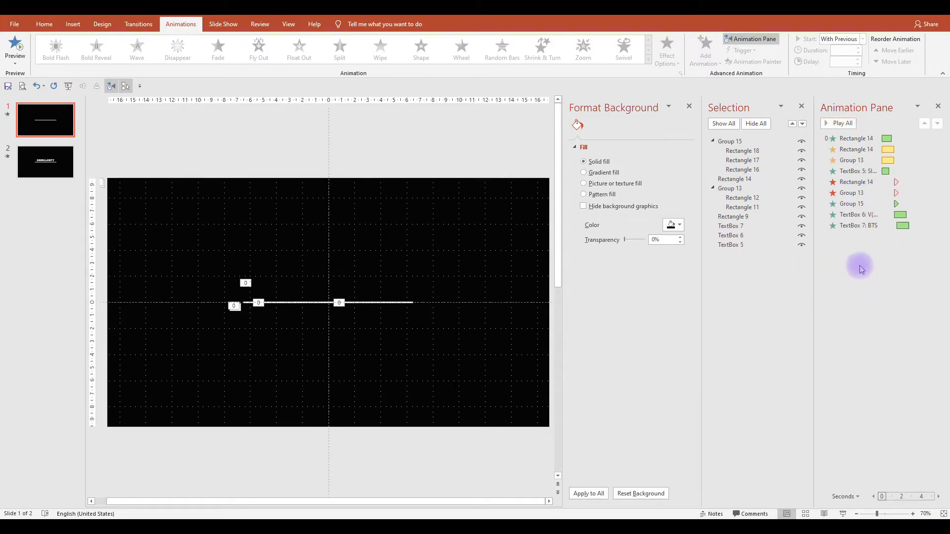
- Check the fill transparency of the pasted group's upper and lower rectangles, and hide the original mask group
click(737, 144)
click(487, 242)
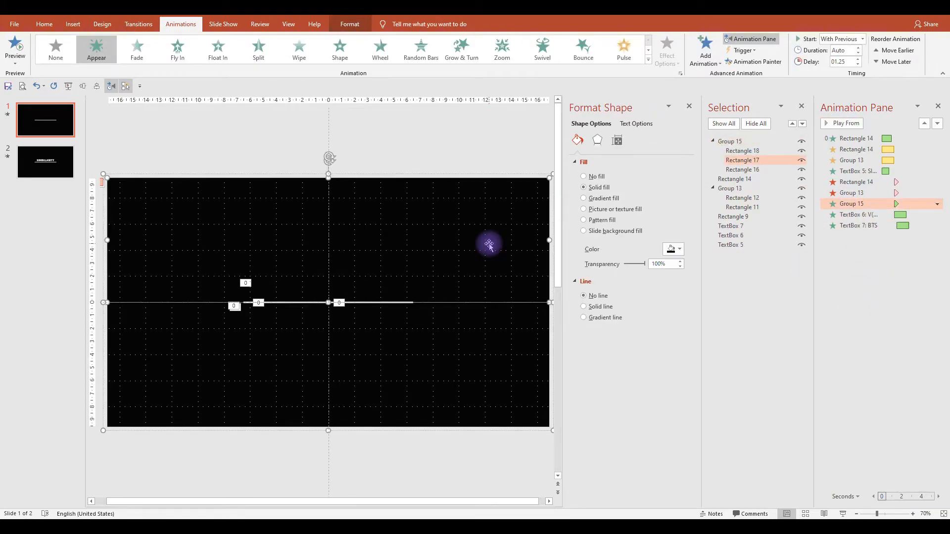
click(524, 343)
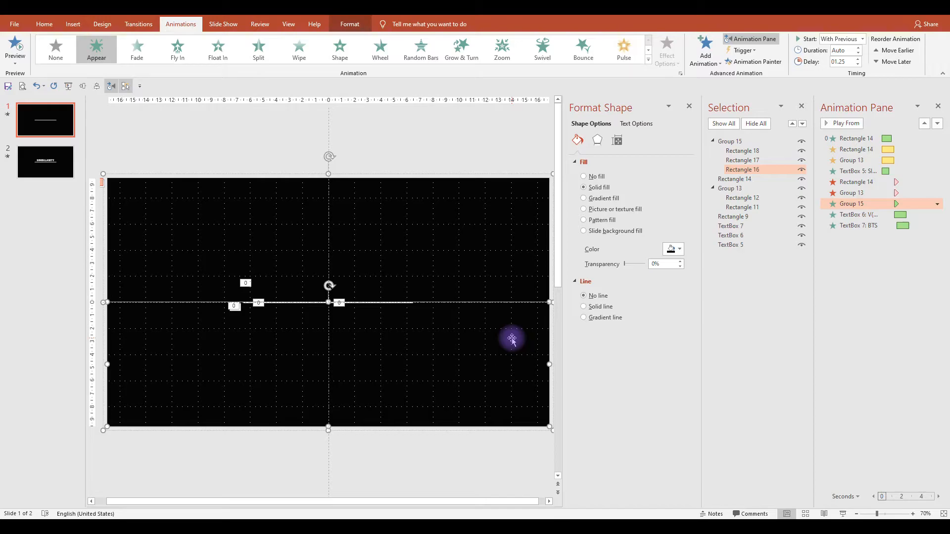
click(486, 235)
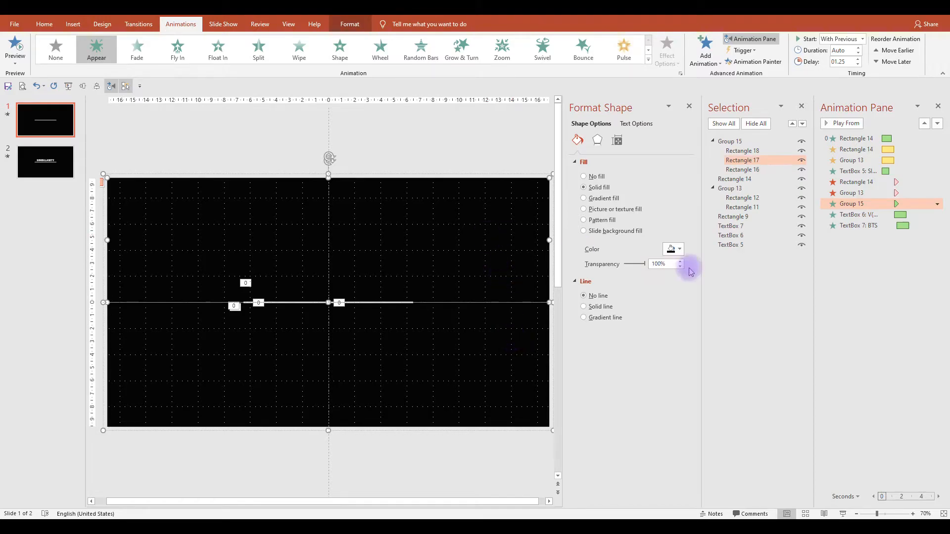
click(526, 320)
click(801, 189)
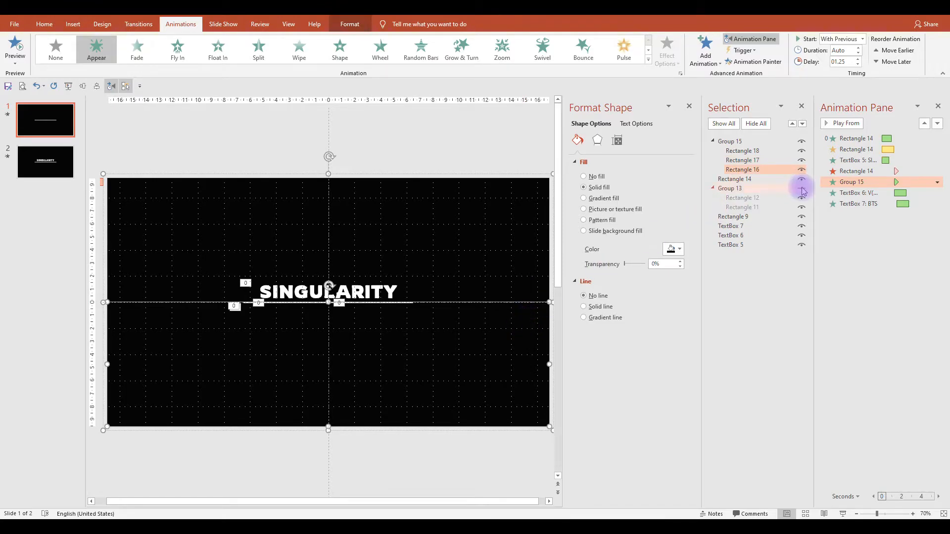
- Show the original mask group again and play all of the slide's animations
click(801, 189)
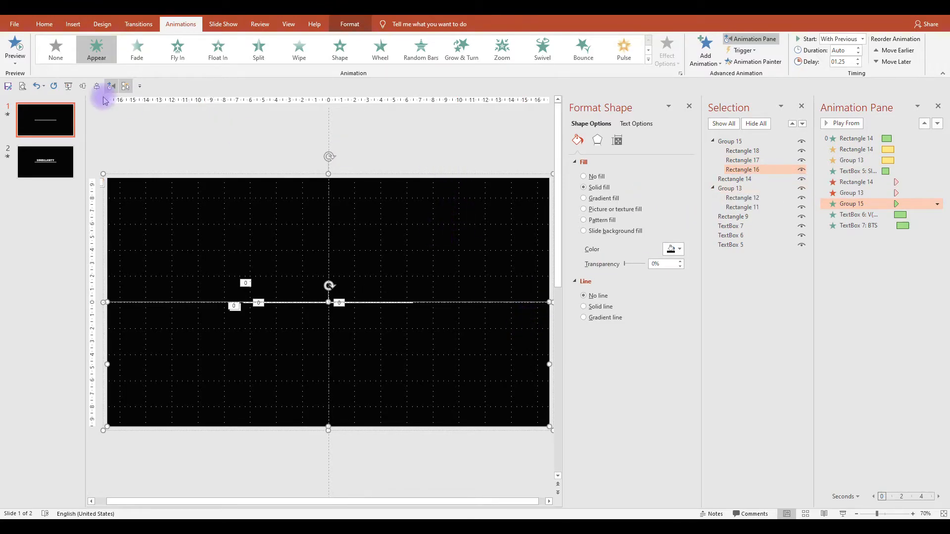
click(863, 225)
click(842, 123)
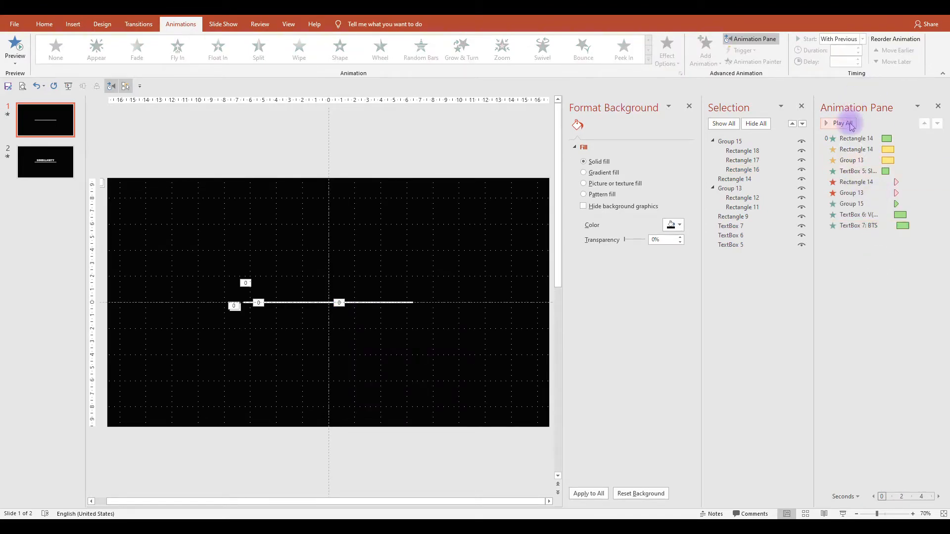
click(849, 124)
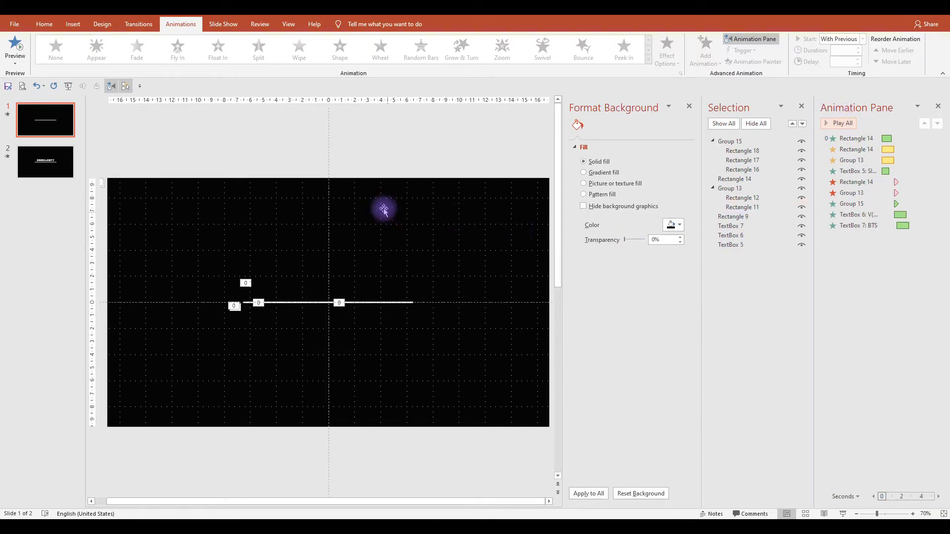
- Delete the second slide from the presentation
click(52, 166)
key(Delete)
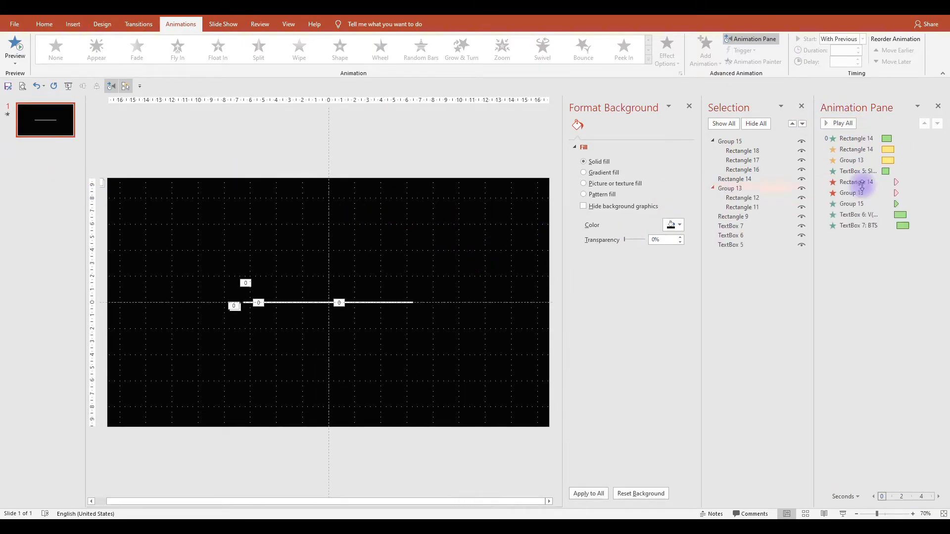
- Add a downward Lines motion path to the pasted group and set it to start With Previous
click(730, 141)
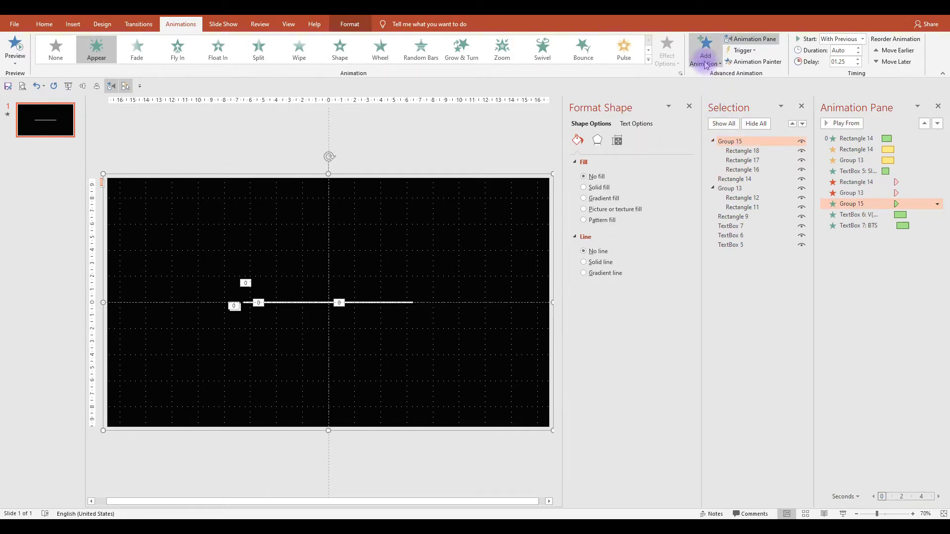
click(705, 50)
click(710, 395)
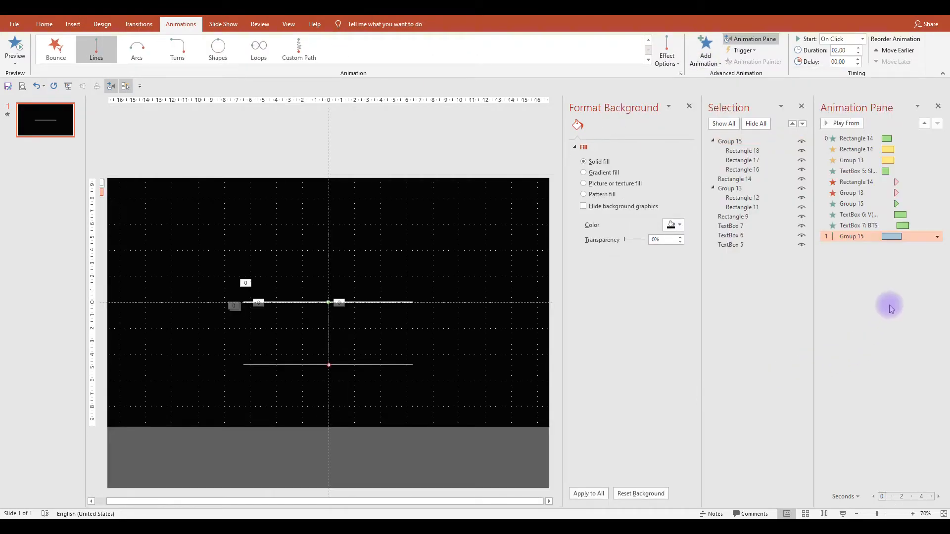
right_click(853, 239)
click(872, 258)
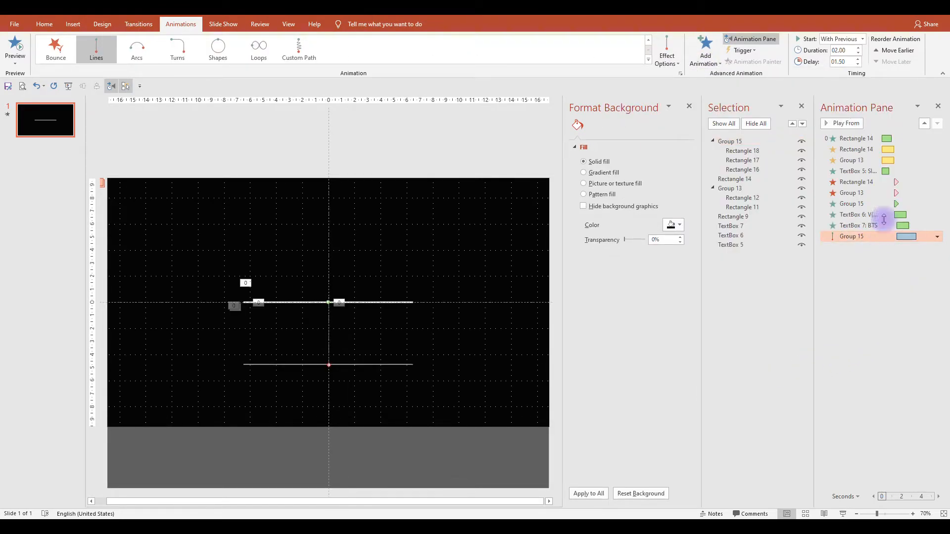
- Order the motion path directly after the pasted group's Appear, with a 1.75-second duration and 1.25-second delay, and check its smooth start and end
drag(883, 216, 849, 213)
click(858, 64)
click(858, 54)
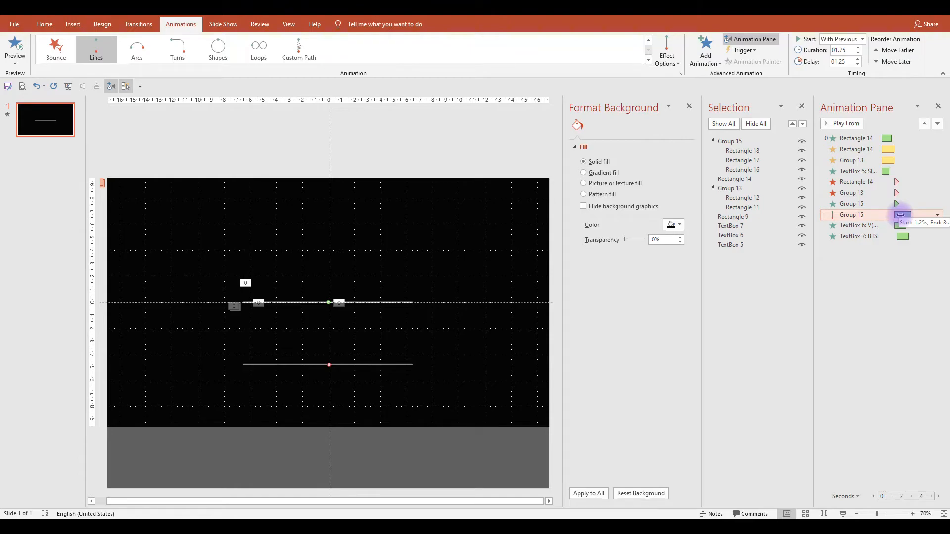
double_click(882, 214)
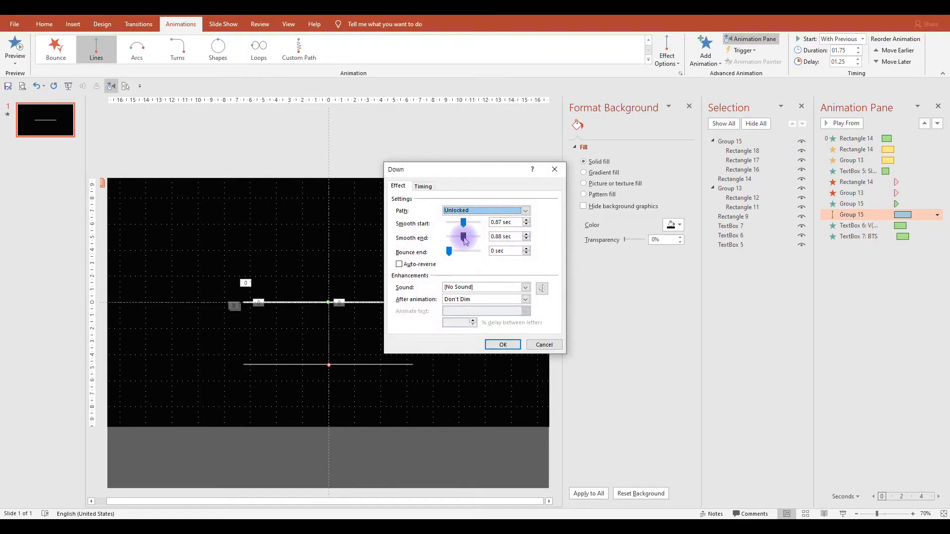
click(503, 344)
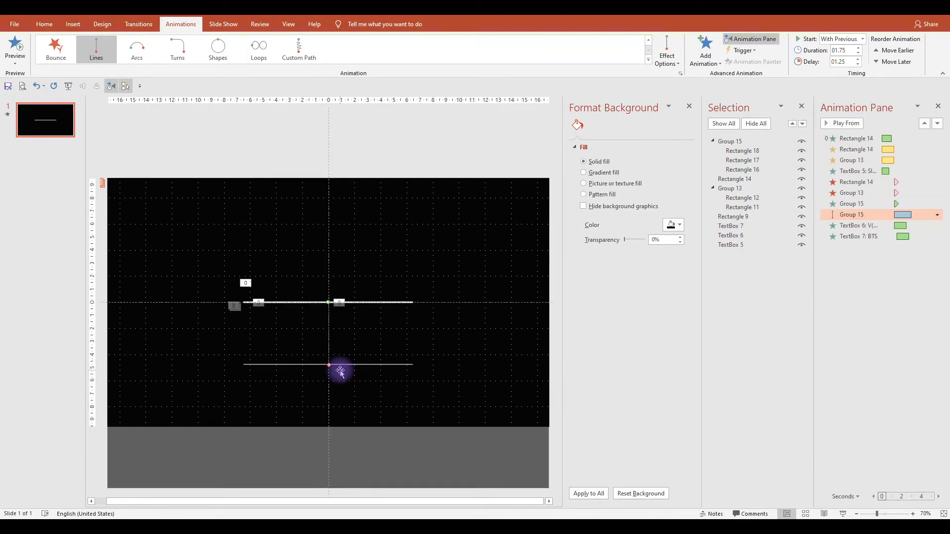
click(745, 217)
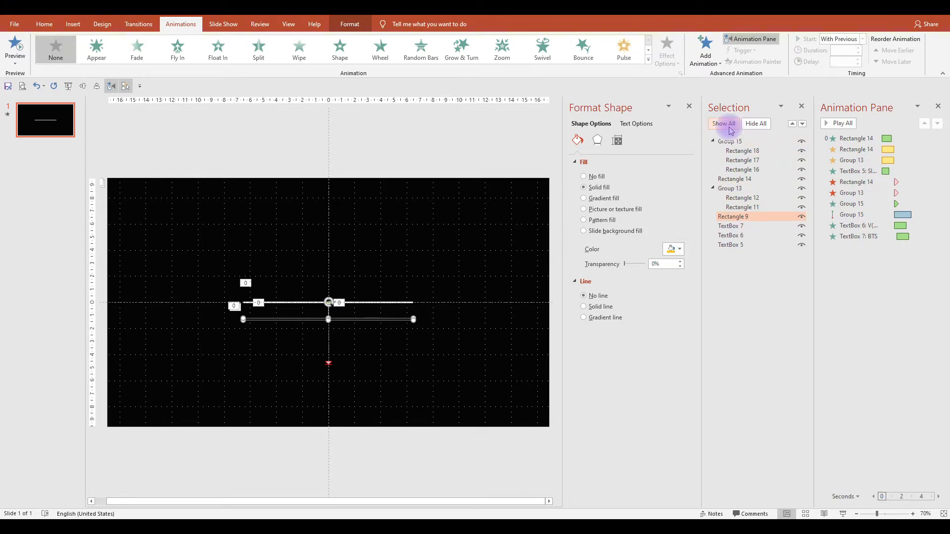
click(755, 123)
click(801, 244)
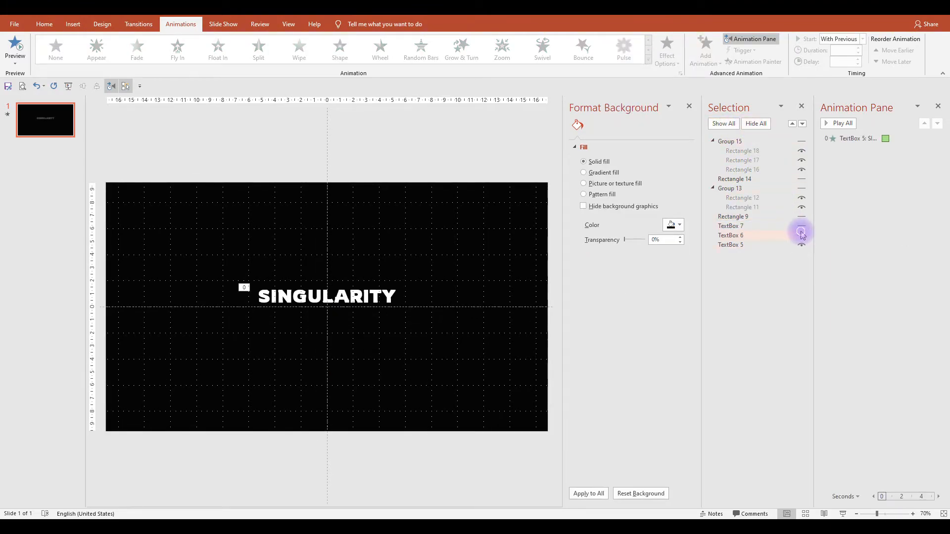
click(801, 235)
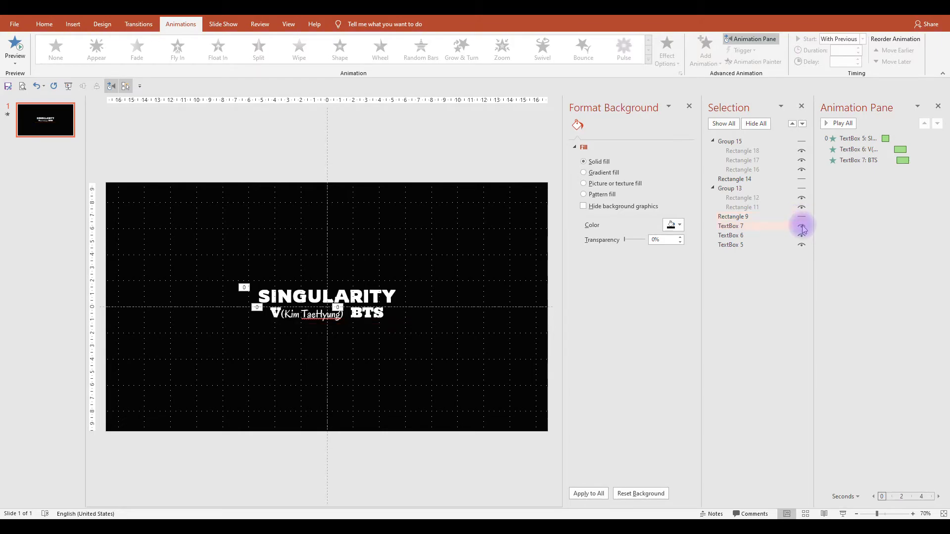
click(801, 226)
click(802, 235)
click(792, 244)
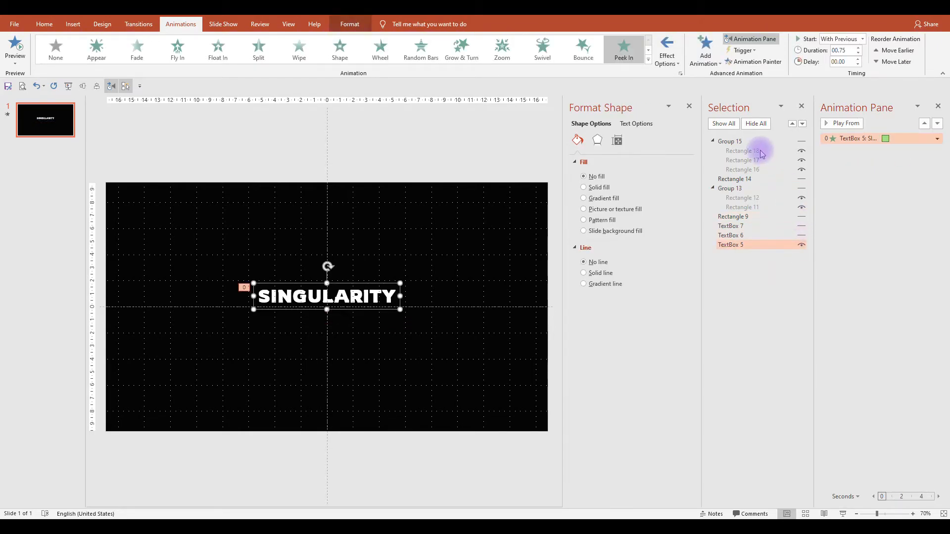
click(723, 123)
- Bring the gold line to the front of the stacking order and shorten the pasted group's motion path to end on it
drag(740, 216, 745, 144)
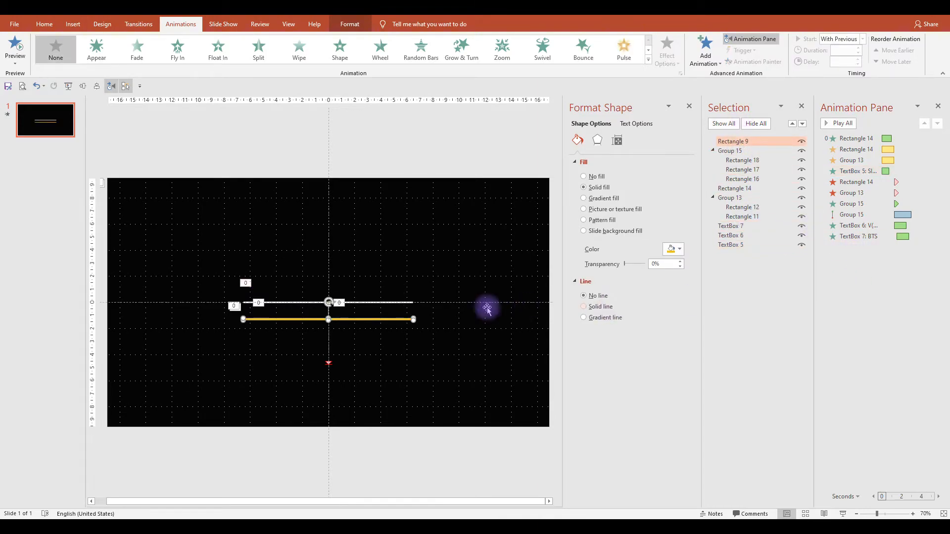
scroll(355, 383, up, 8)
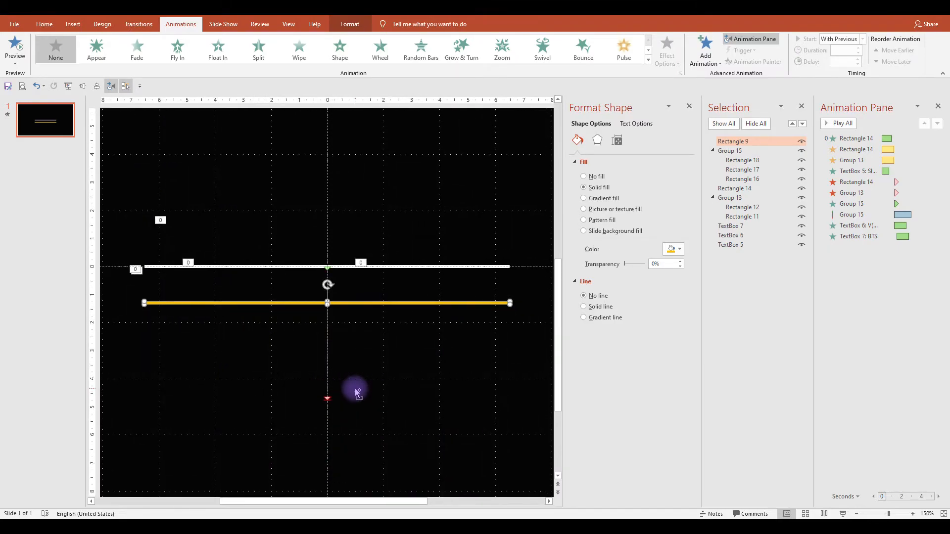
click(329, 400)
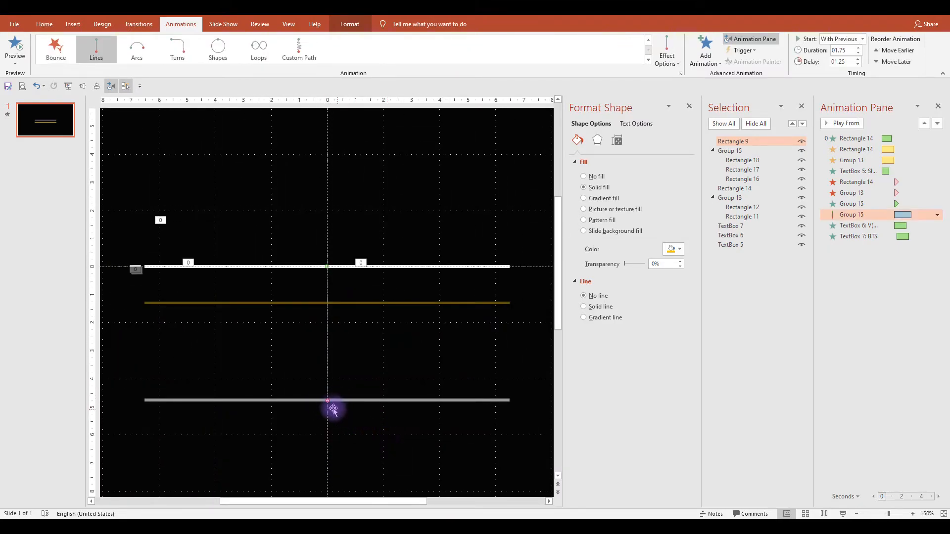
drag(326, 400, 319, 302)
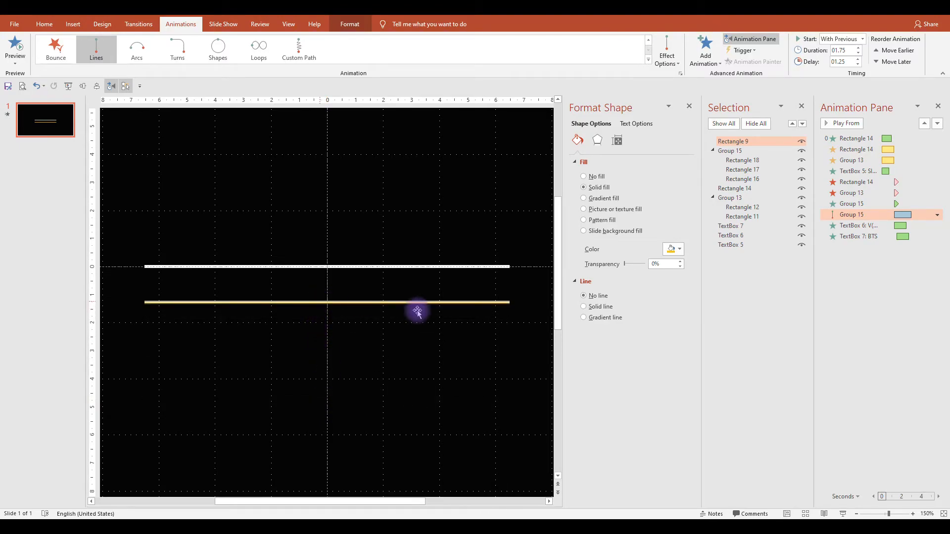
click(883, 289)
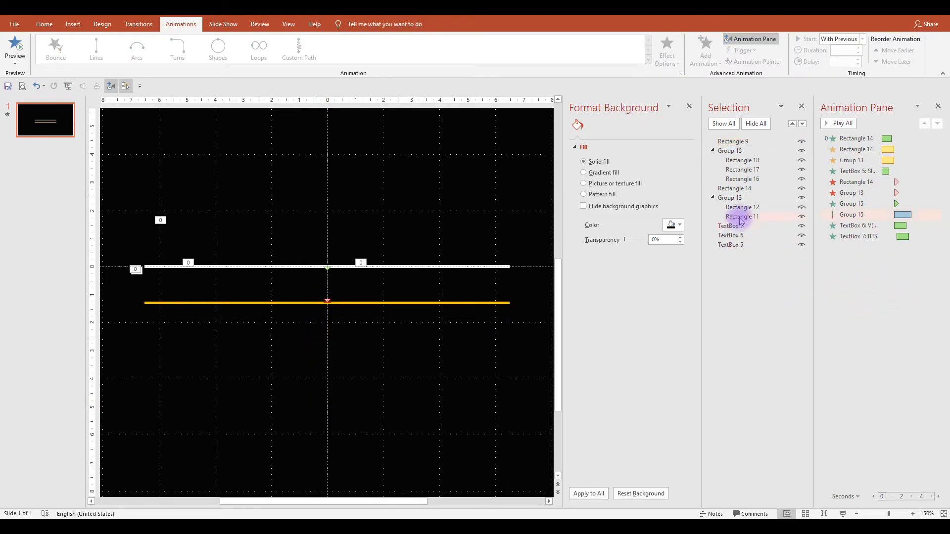
- Delete the gold line and play all of the slide's animations
click(745, 141)
key(Delete)
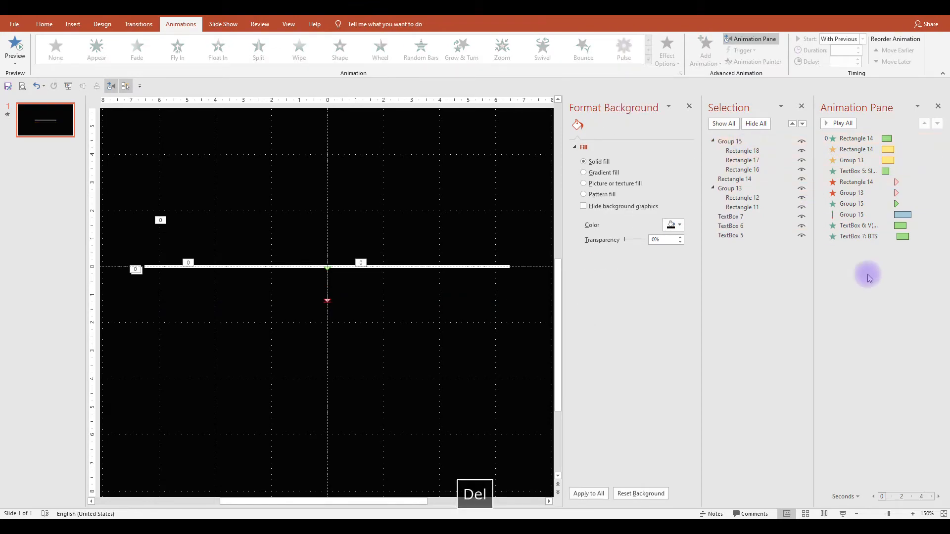
click(830, 124)
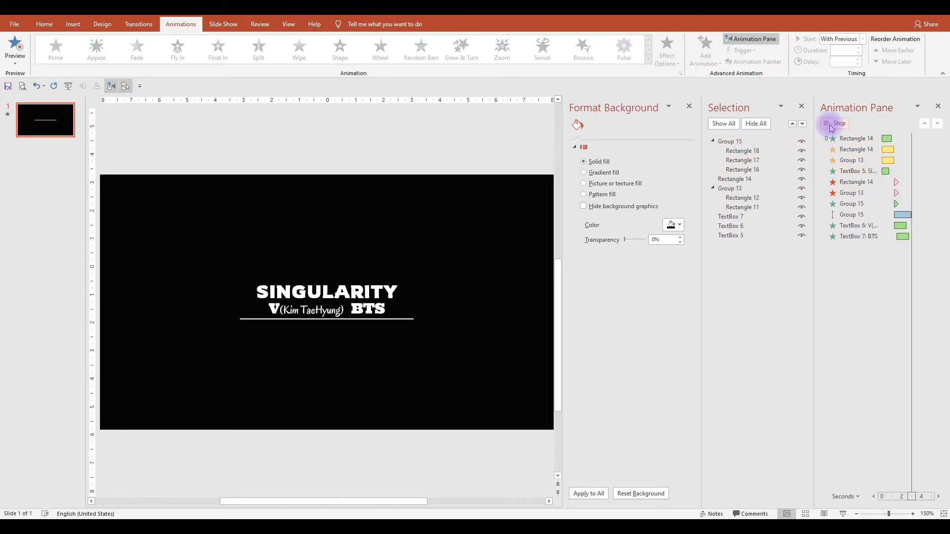
- Isolate the three text boxes and restack them with SINGULARITY in front, V(Kim TaeHyung) in the middle and BTS at the back
click(764, 128)
click(783, 239)
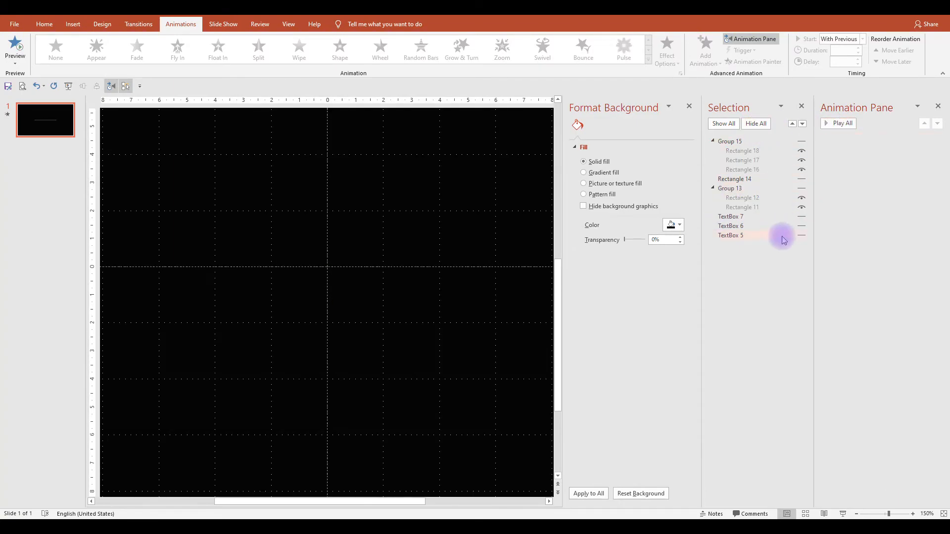
click(801, 227)
click(801, 235)
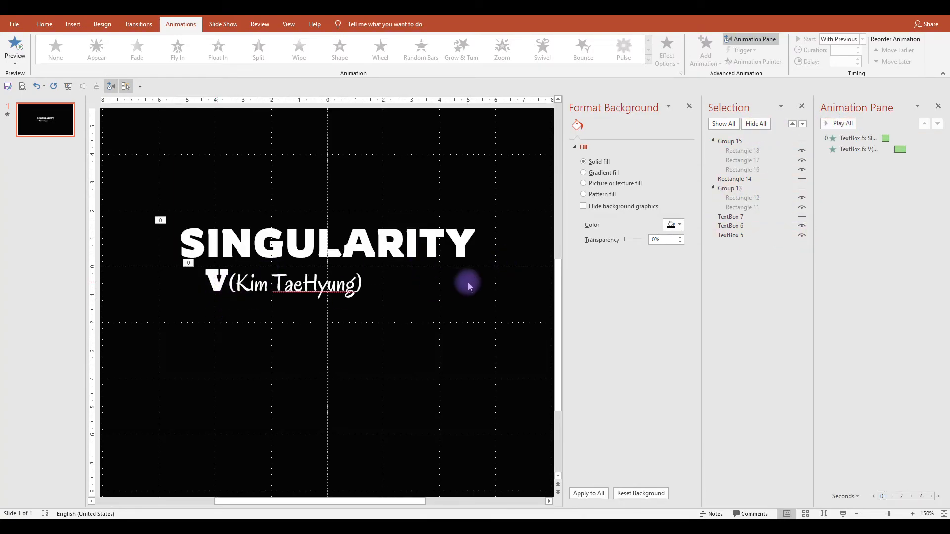
click(801, 216)
mouse_move(743, 236)
mouse_down()
mouse_move(740, 221)
mouse_move(738, 248)
mouse_up()
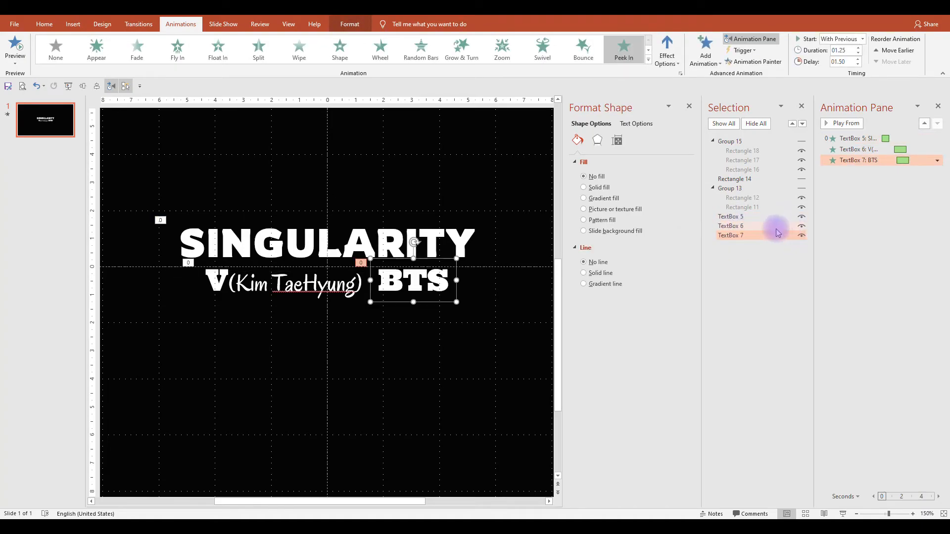
- Color the BTS text with a custom purple, RGB 134, 80, 255
click(45, 24)
click(275, 58)
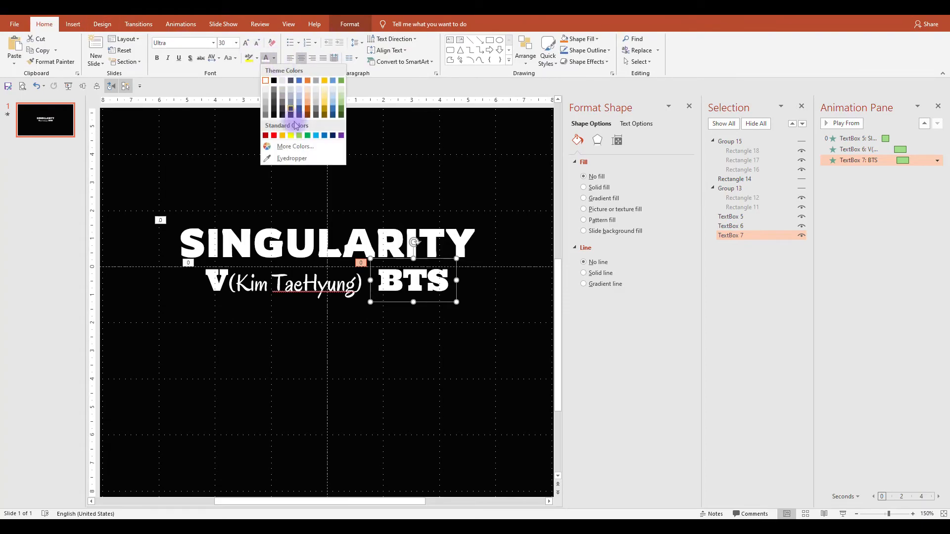
click(307, 147)
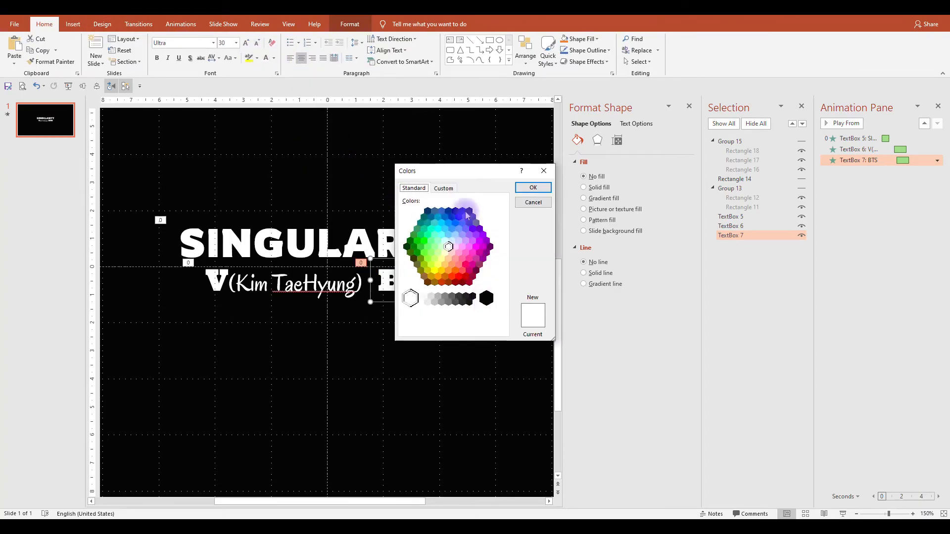
click(444, 188)
drag(453, 294, 408, 307)
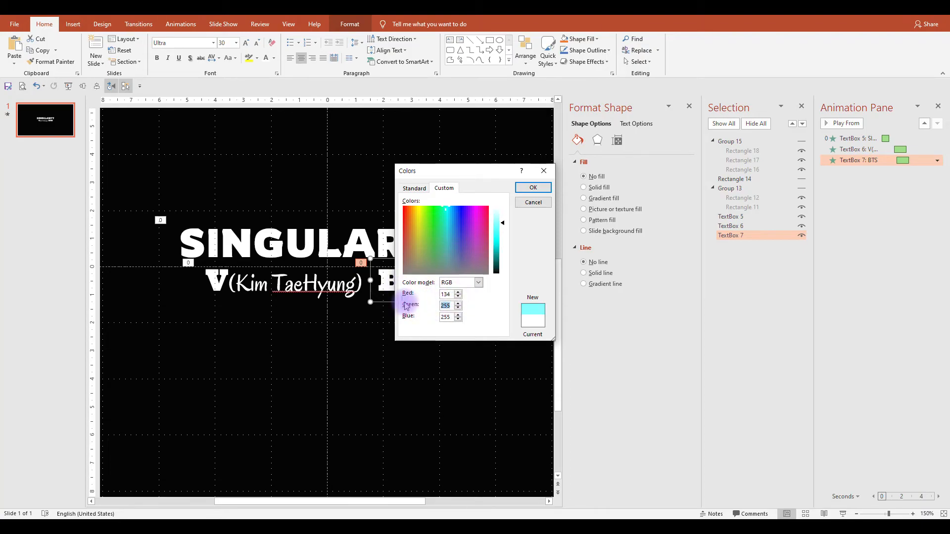
text(80)
click(532, 188)
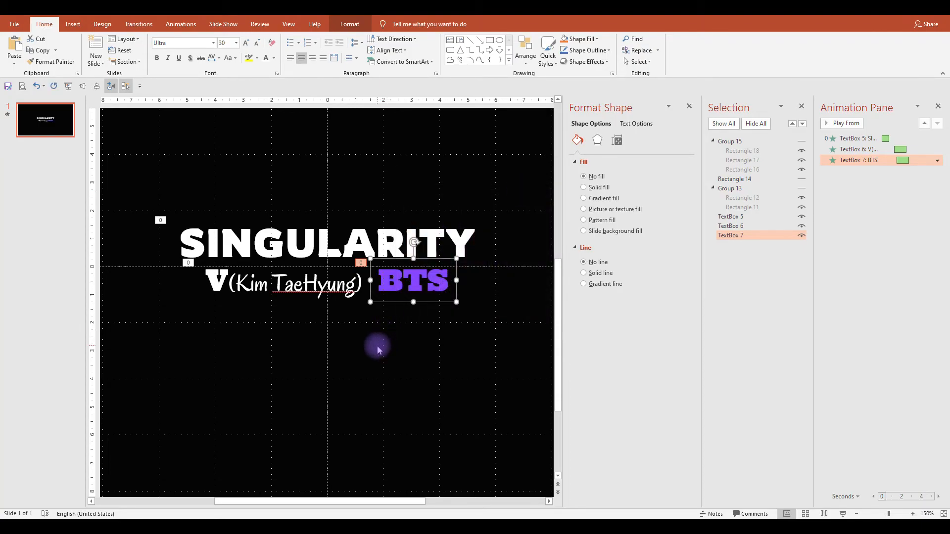
- Color only the letter V in the V(Kim TaeHyung) text with the same purple as BTS
click(232, 287)
drag(232, 287, 207, 285)
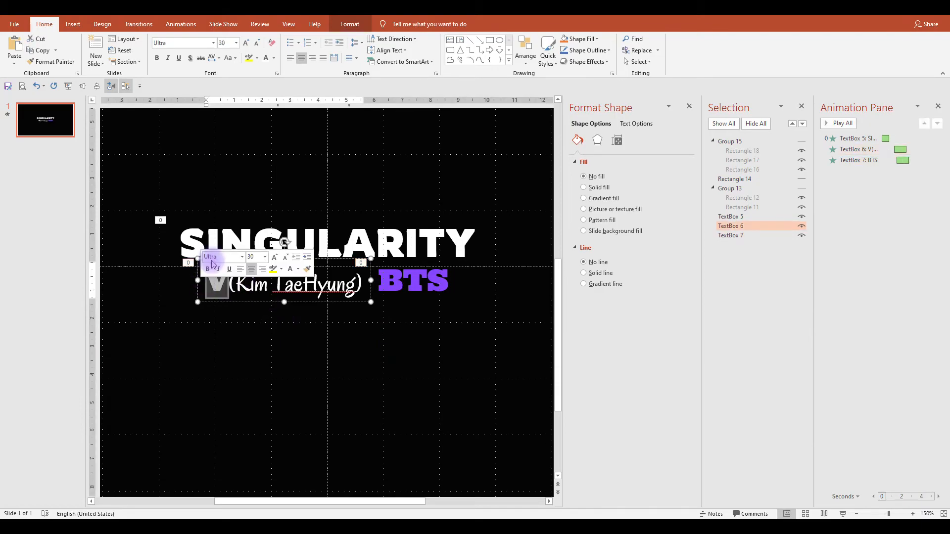
click(274, 58)
click(266, 156)
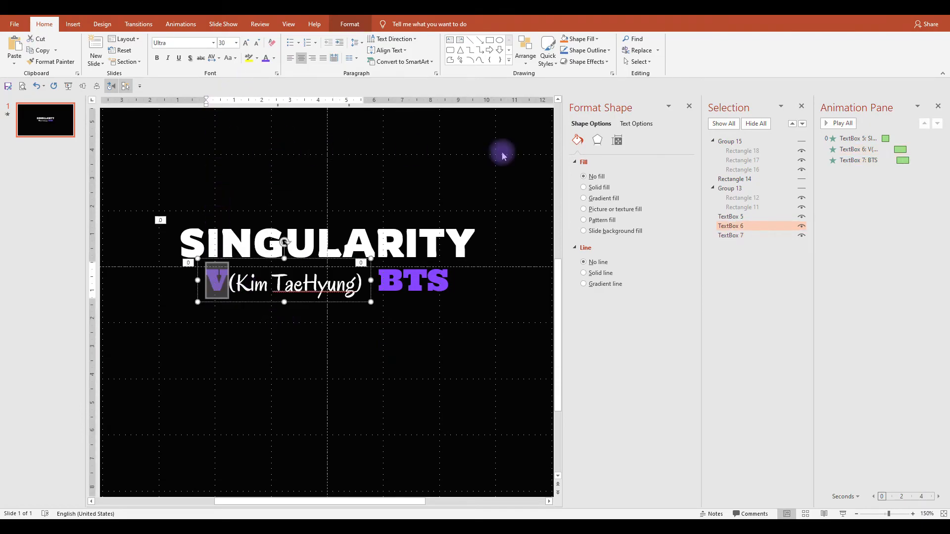
- Show all hidden objects again and run the slide show to watch the full title animation
click(723, 123)
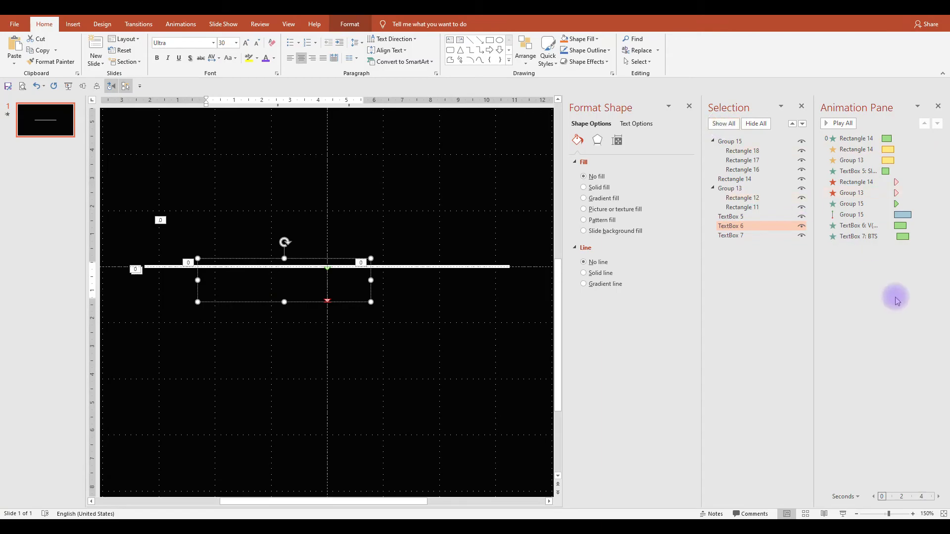
click(144, 165)
scroll(222, 202, down, 8)
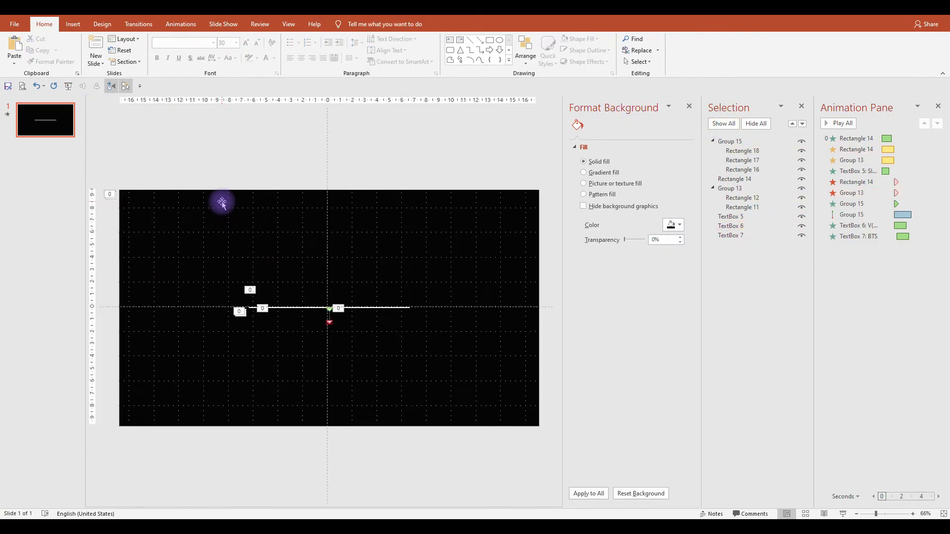
click(69, 86)
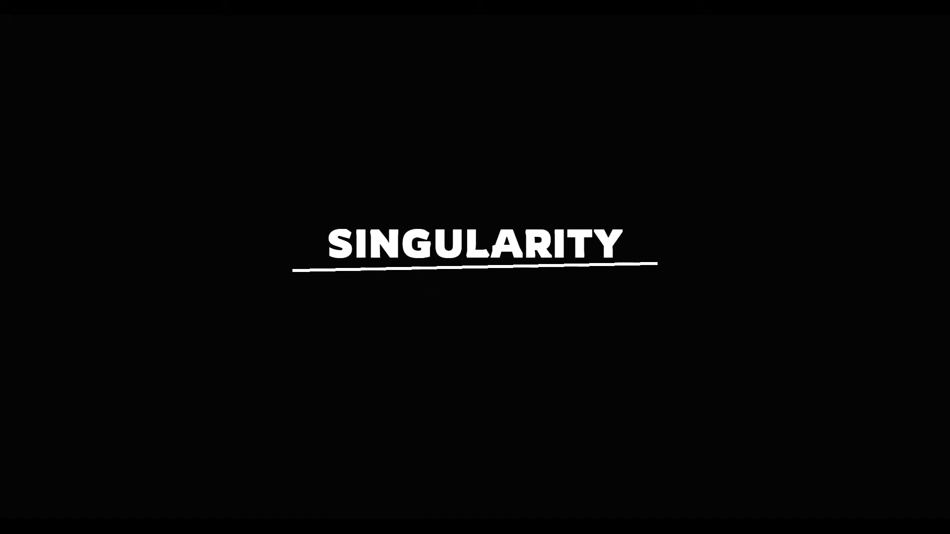